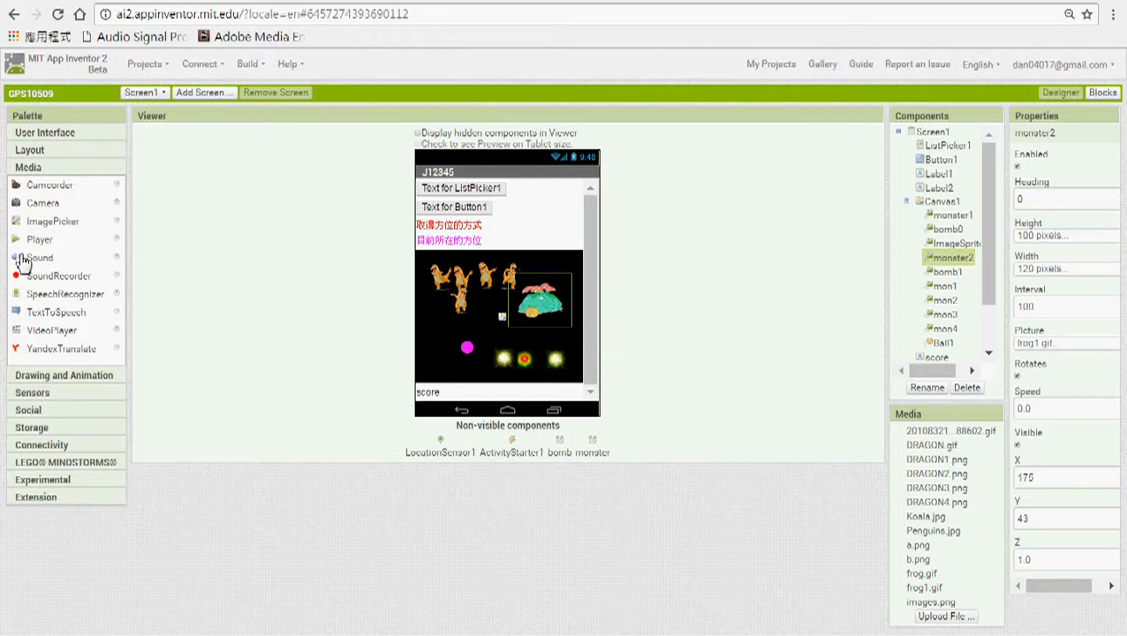
Add two non-visible Player components to Screen1 and rename them animal and wall.
{"action": "left_click_drag", "start_coordinate": [37, 241], "coordinate": [443, 358]}
{"action": "left_click_drag", "start_coordinate": [40, 240], "coordinate": [459, 354]}
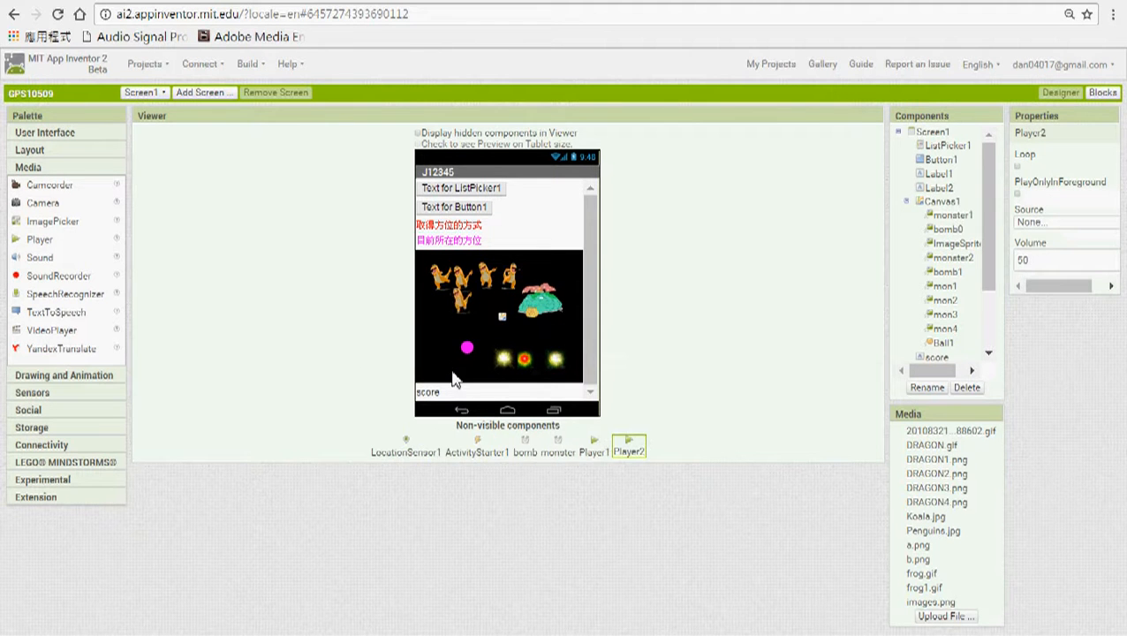
{"action": "left_click", "coordinate": [594, 447]}
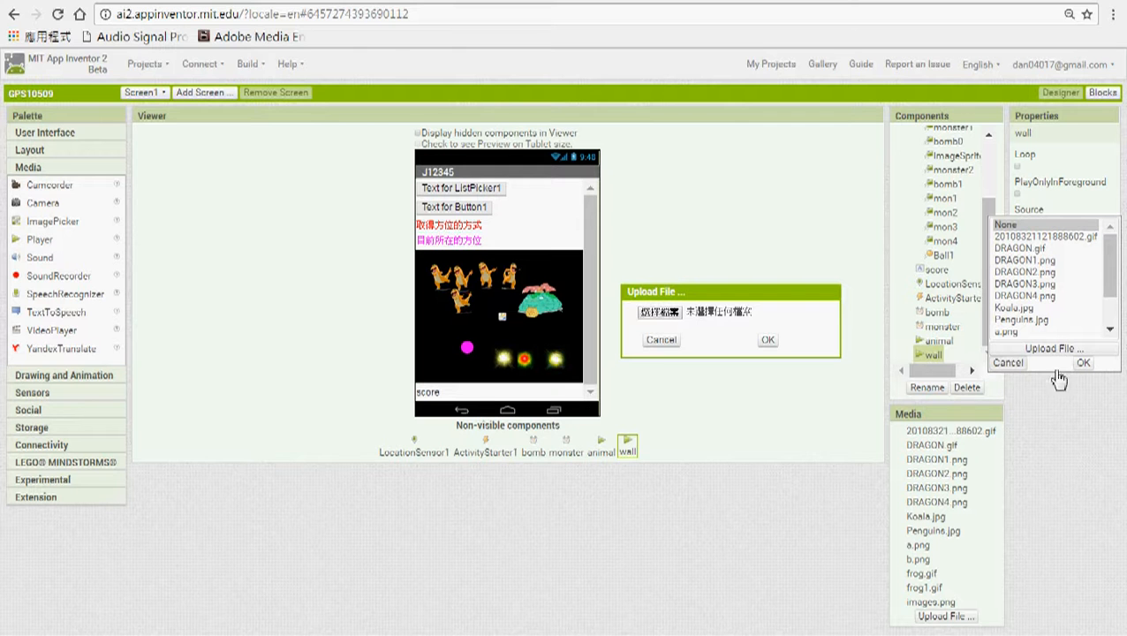
Preview the laser sound, upload laser.mp3 and set it as the wall player's source.
{"action": "left_click", "coordinate": [652, 340]}
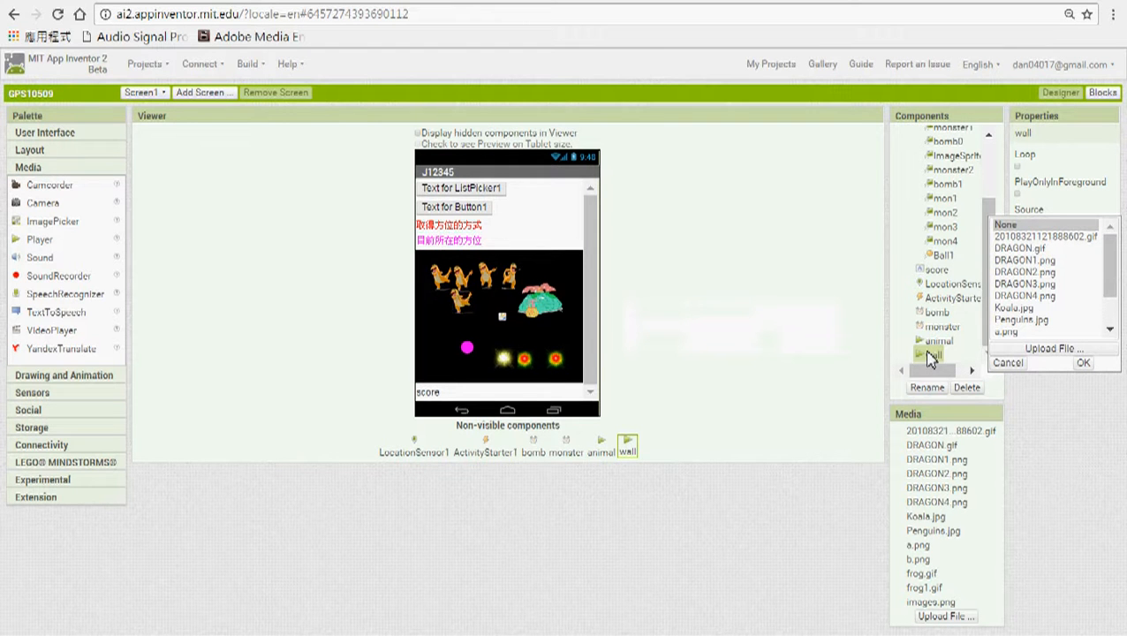
{"action": "left_click", "coordinate": [1060, 350]}
{"action": "left_click", "coordinate": [476, 293]}
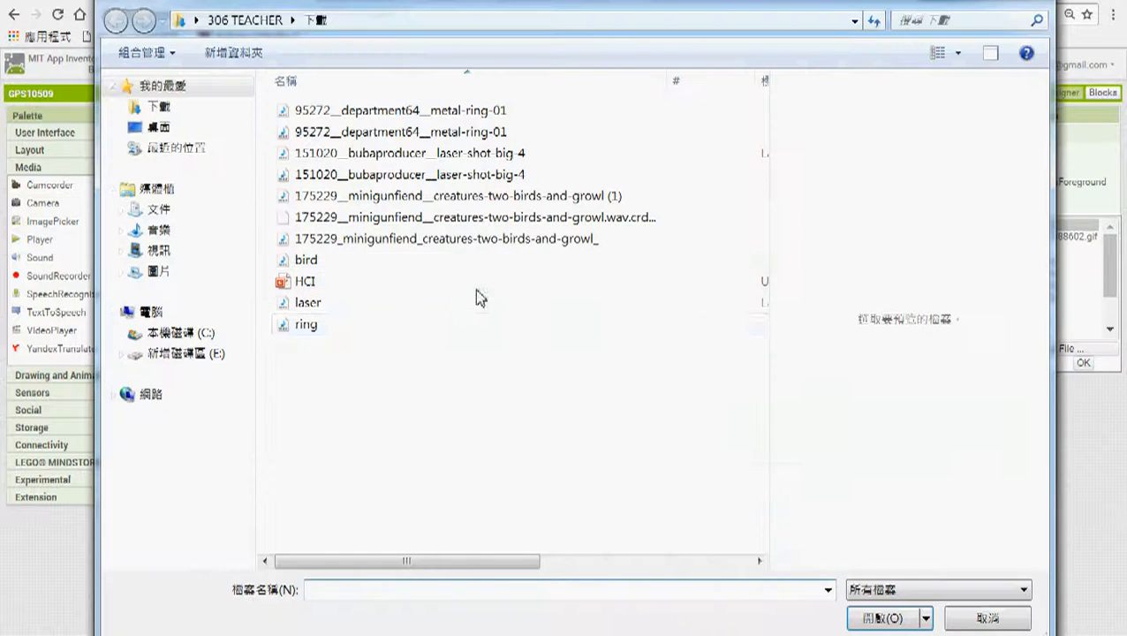
{"action": "left_click", "coordinate": [308, 304]}
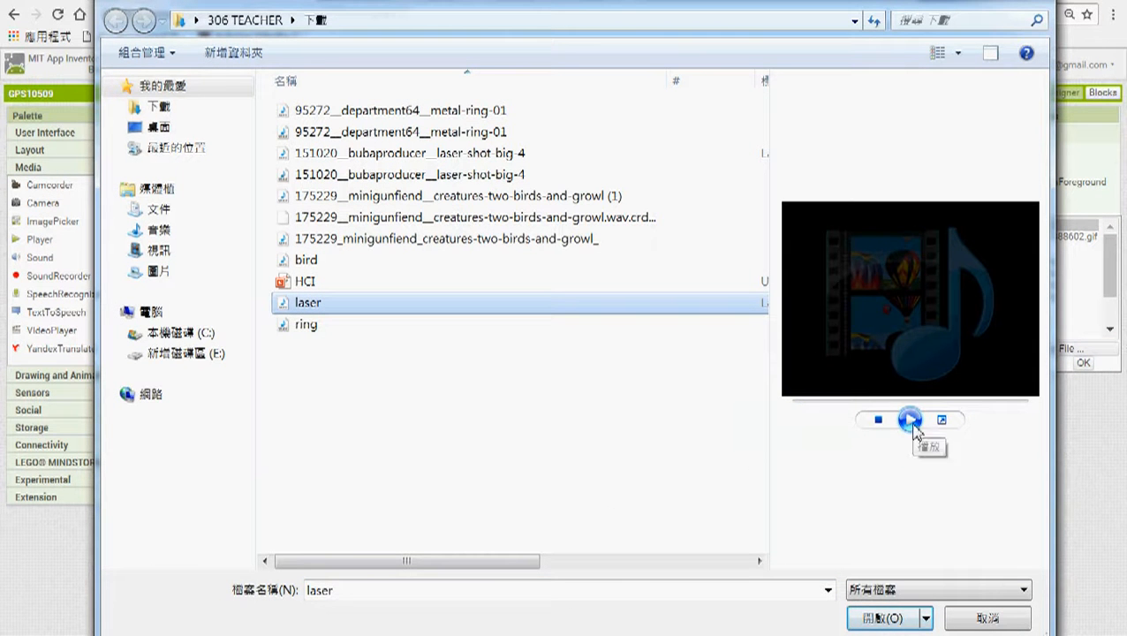
{"action": "left_click", "coordinate": [910, 422]}
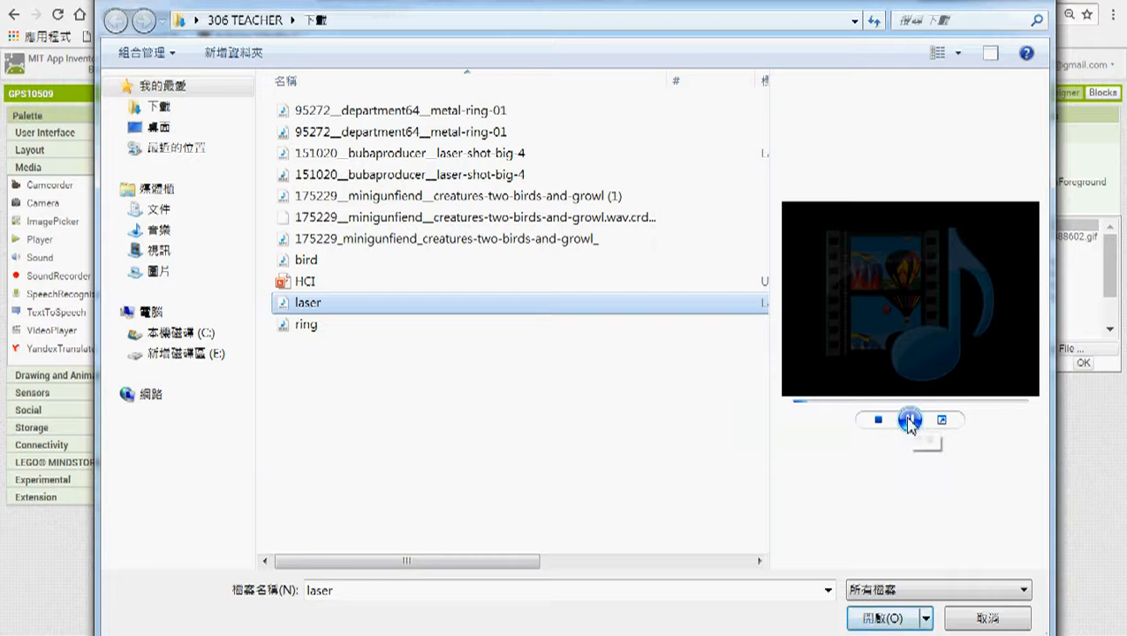
{"action": "left_click", "coordinate": [910, 423]}
{"action": "left_click", "coordinate": [894, 618]}
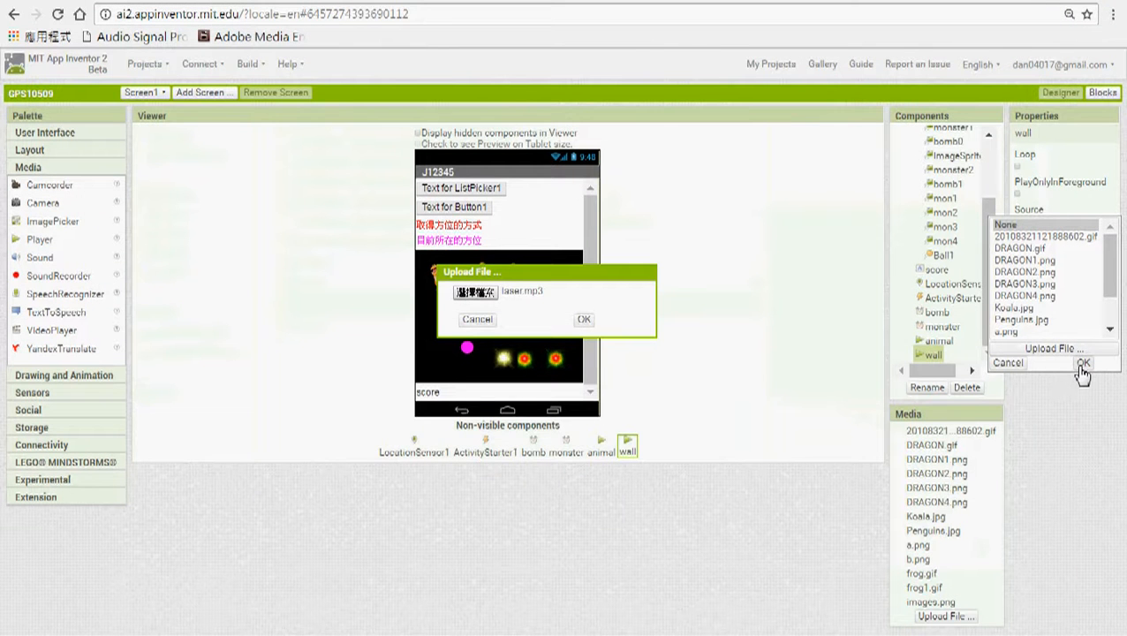
{"action": "left_click", "coordinate": [584, 319]}
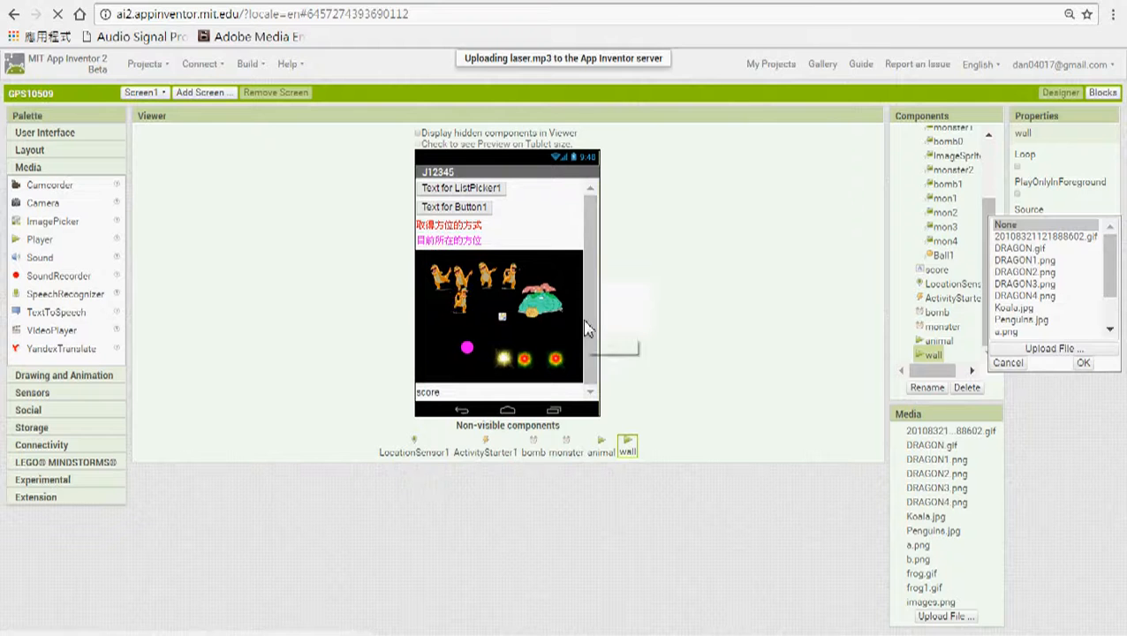
{"action": "left_click", "coordinate": [1083, 364]}
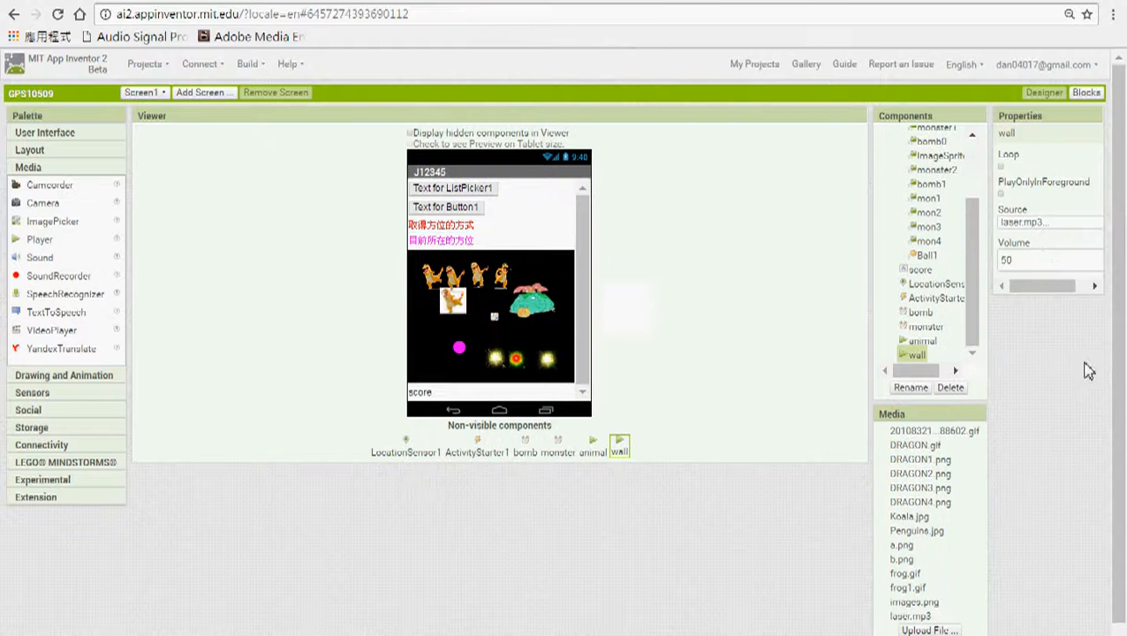
Preview the bird sound and upload bird.mp3 as the source file for the animal player.
{"action": "left_click", "coordinate": [593, 444]}
{"action": "left_click", "coordinate": [1023, 226]}
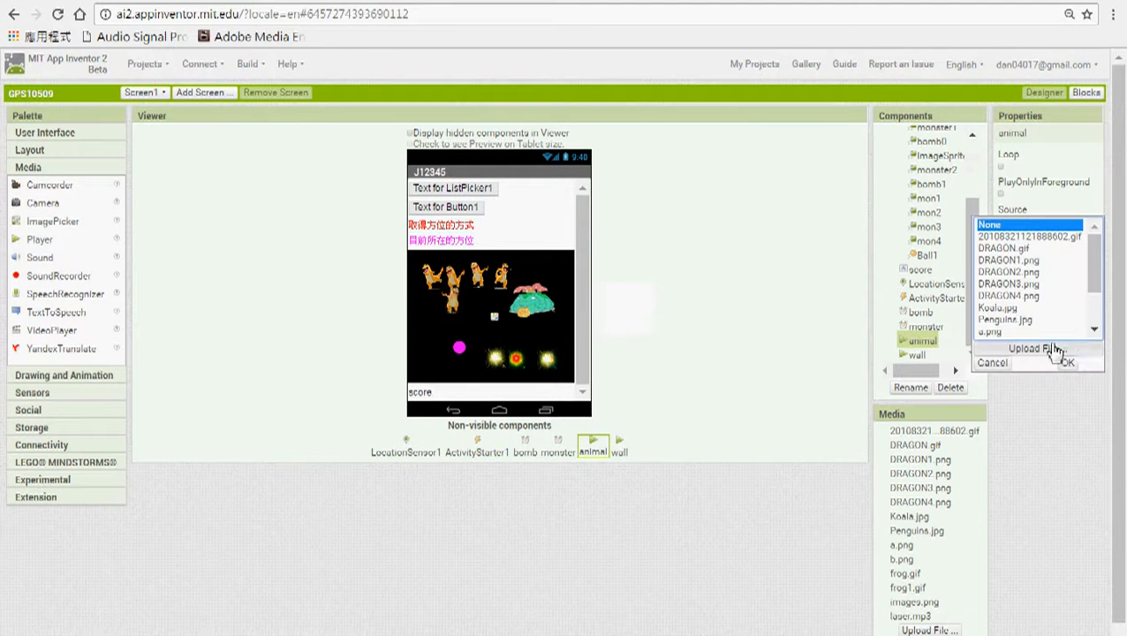
{"action": "left_click", "coordinate": [1047, 349]}
{"action": "left_click", "coordinate": [468, 293]}
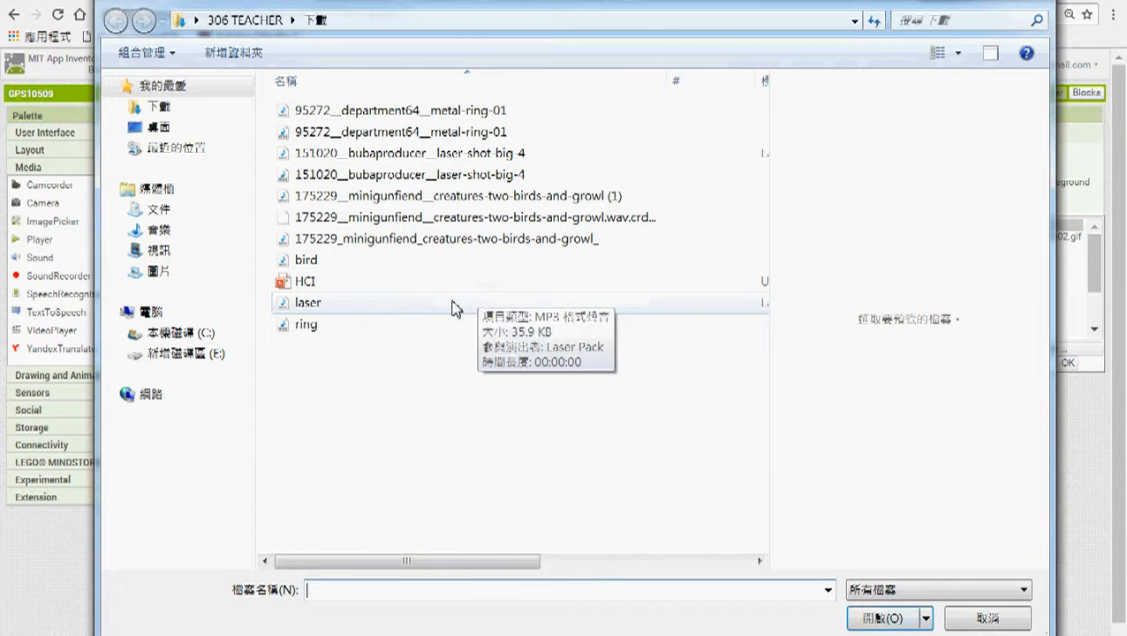
{"action": "left_click", "coordinate": [354, 259]}
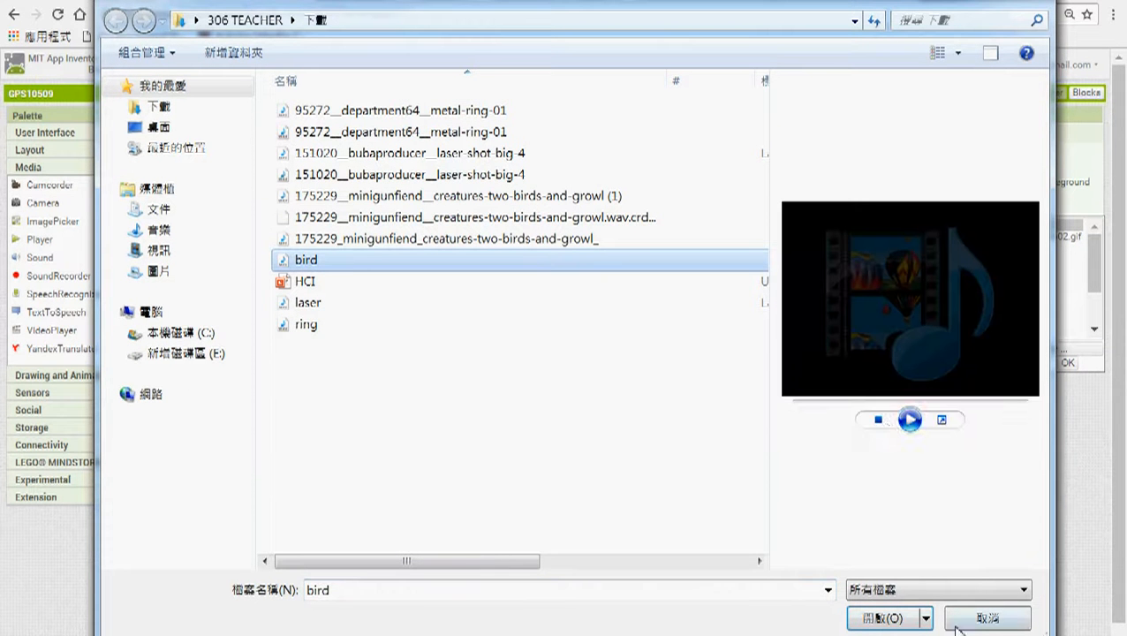
{"action": "left_click", "coordinate": [909, 421]}
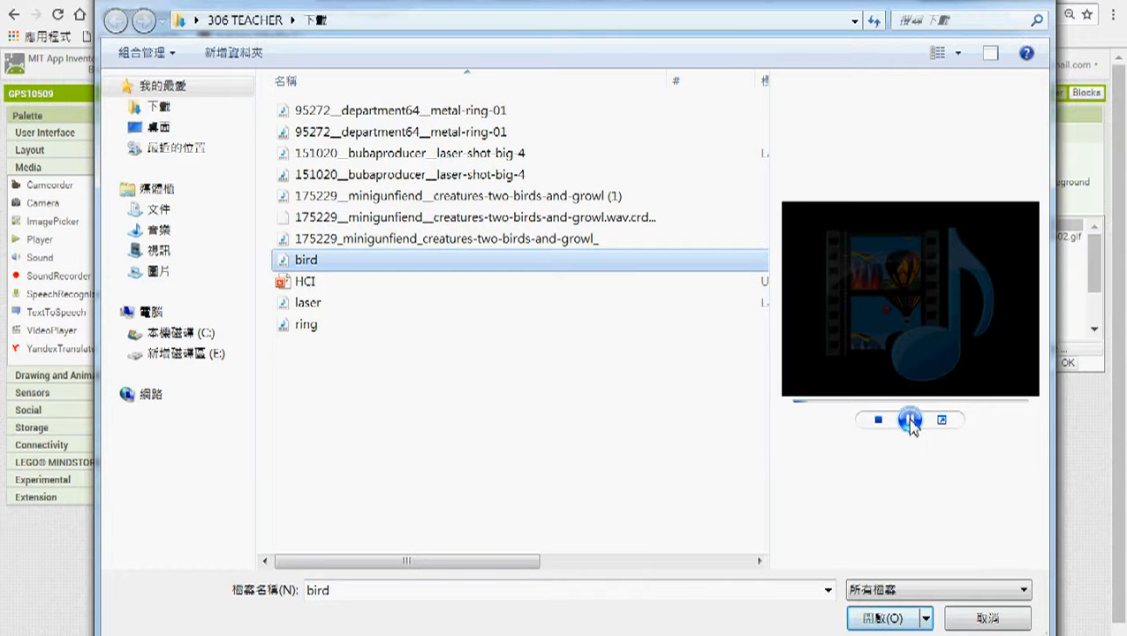
{"action": "left_click", "coordinate": [885, 620]}
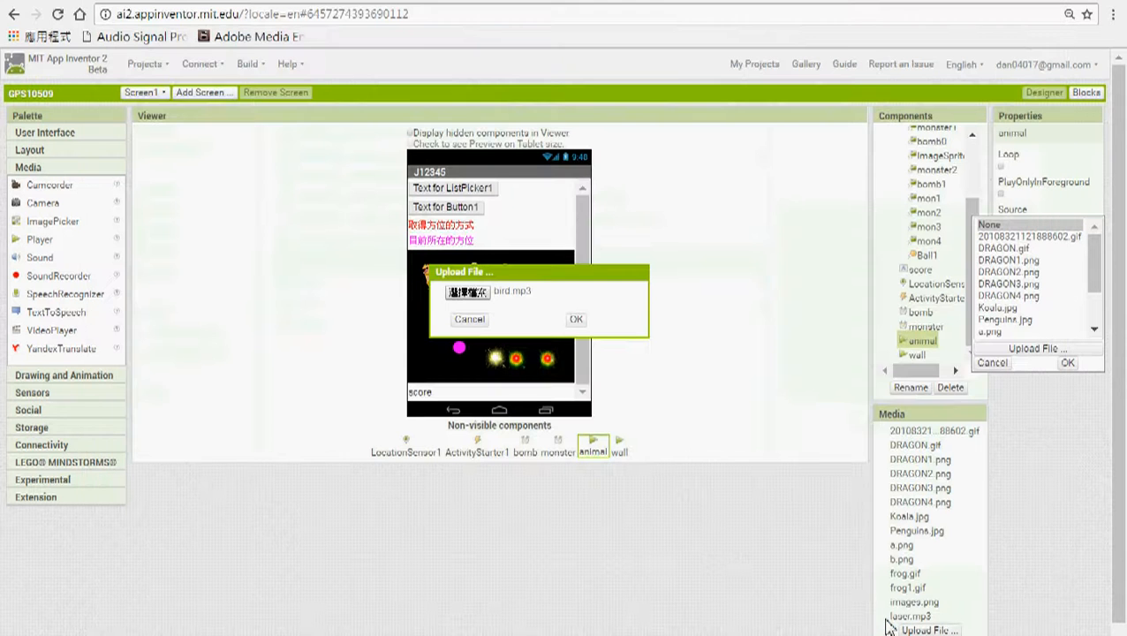
{"action": "left_click", "coordinate": [575, 321]}
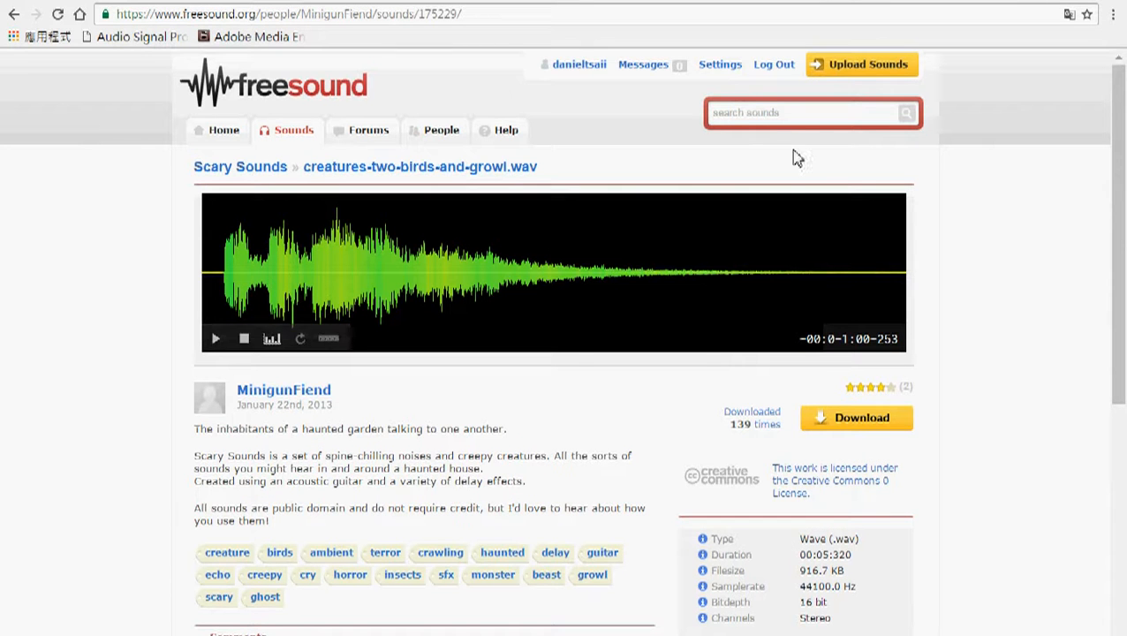
Search Freesound for "cry mp3", and preview and open the Woman in Pain.mp3 sound.
{"action": "left_click", "coordinate": [745, 113]}
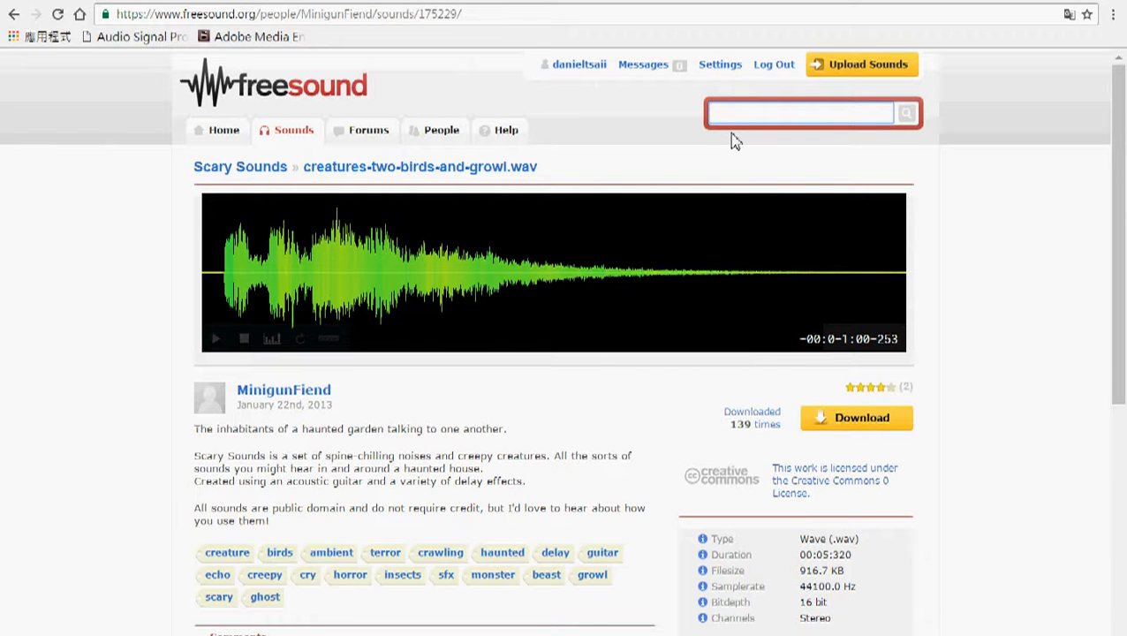
{"action": "type", "text": "cr"}
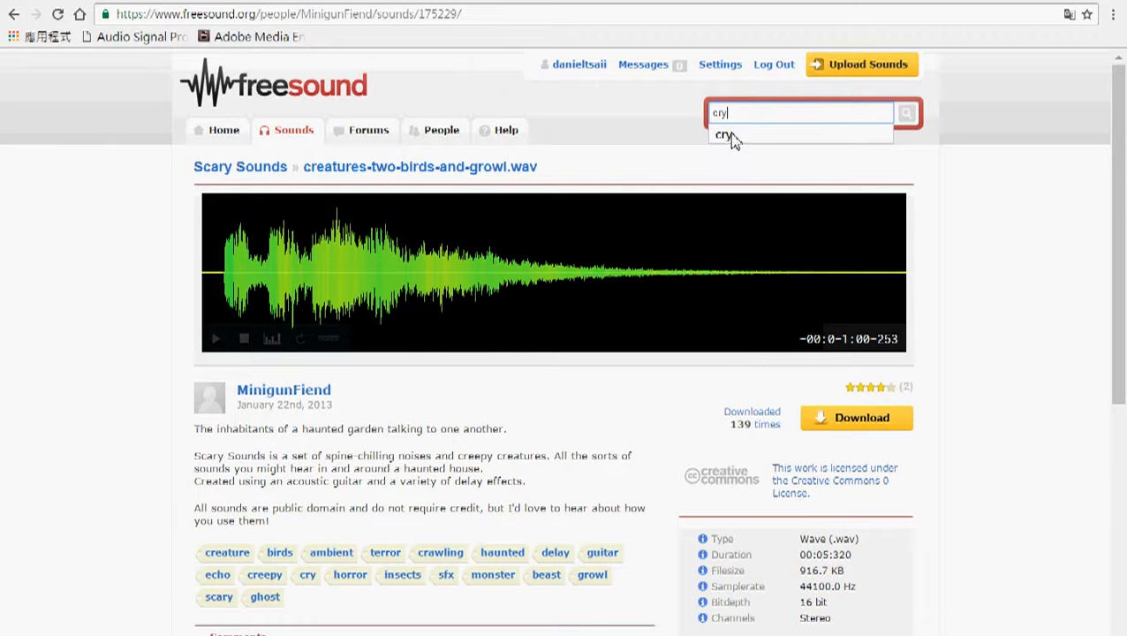
{"action": "type", "text": "y"}
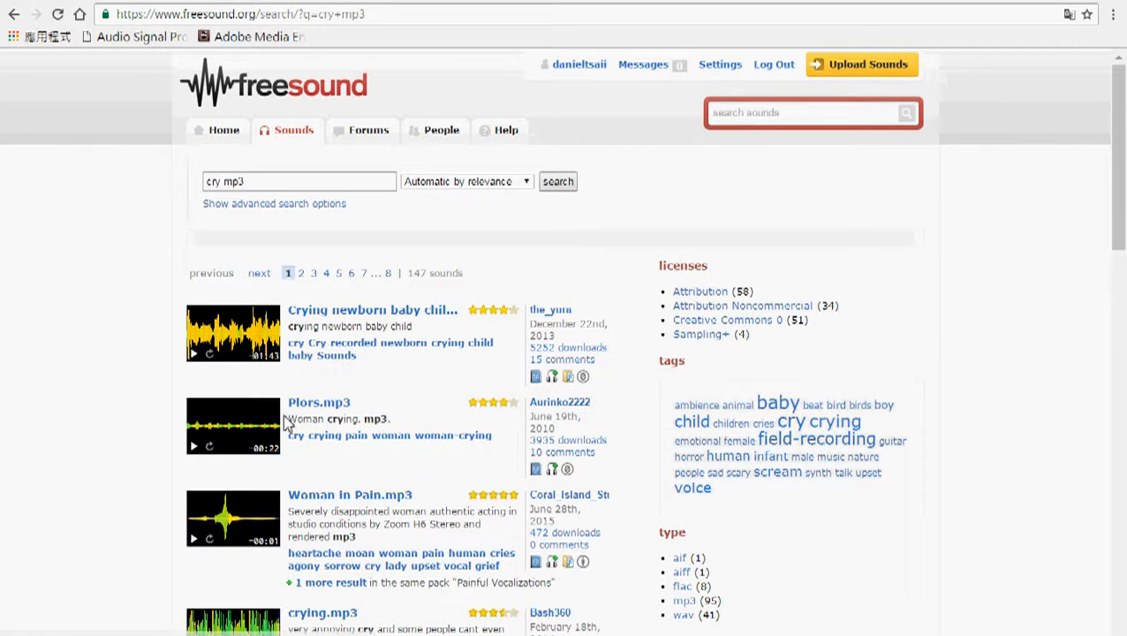
{"action": "left_click", "coordinate": [200, 545]}
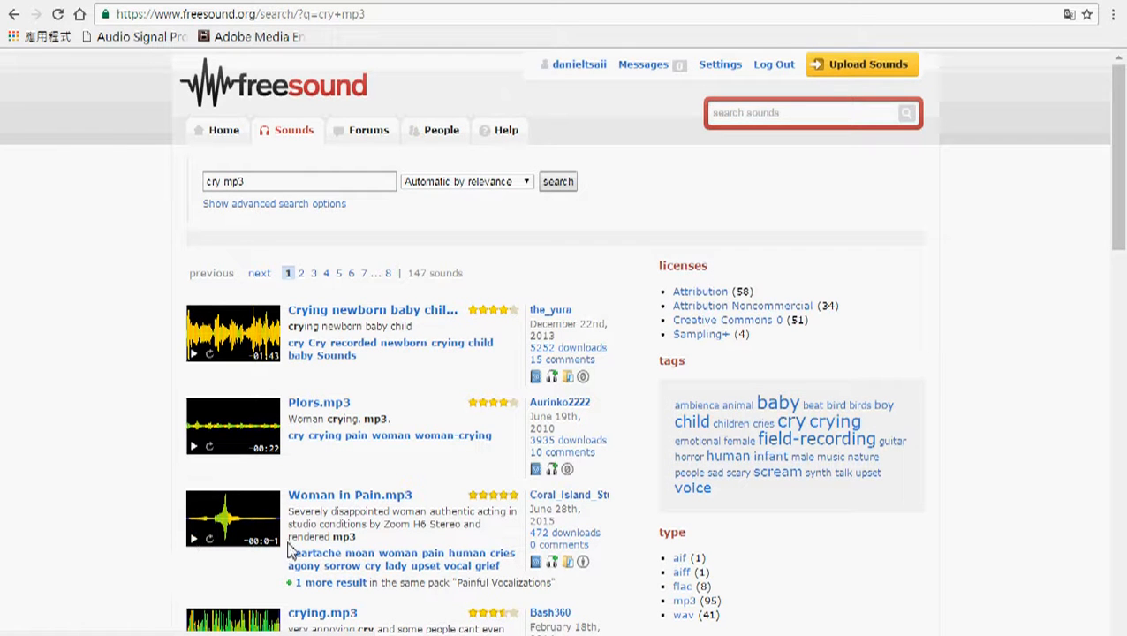
{"action": "left_click", "coordinate": [339, 495]}
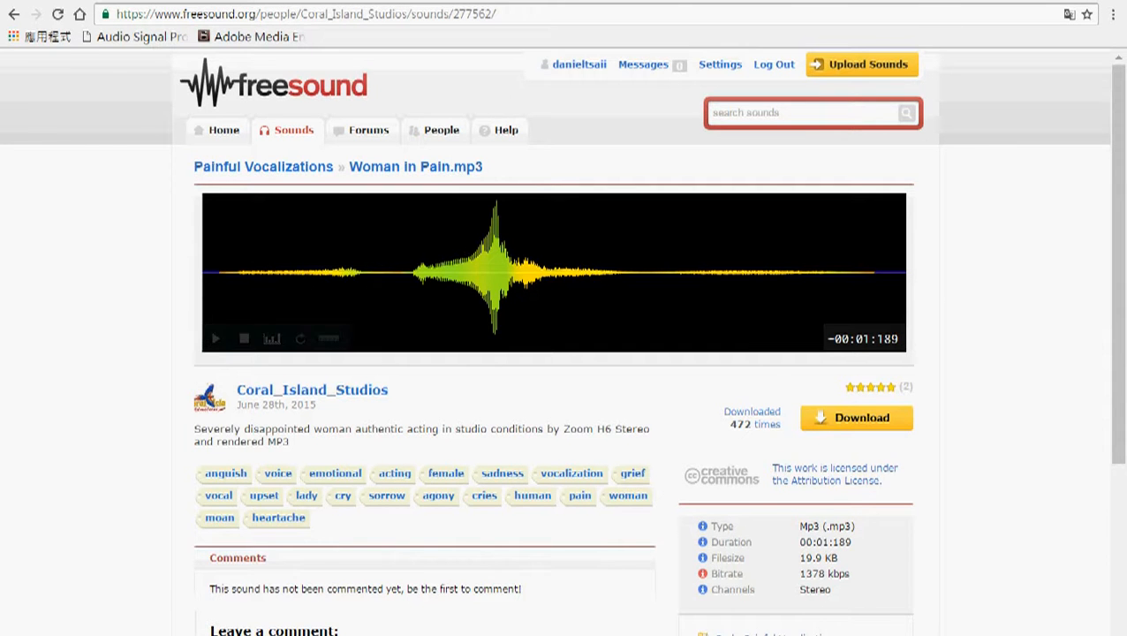
Switch to the Scratch project editor and open the sound library for Sprite1.
{"action": "left_click", "coordinate": [148, 1]}
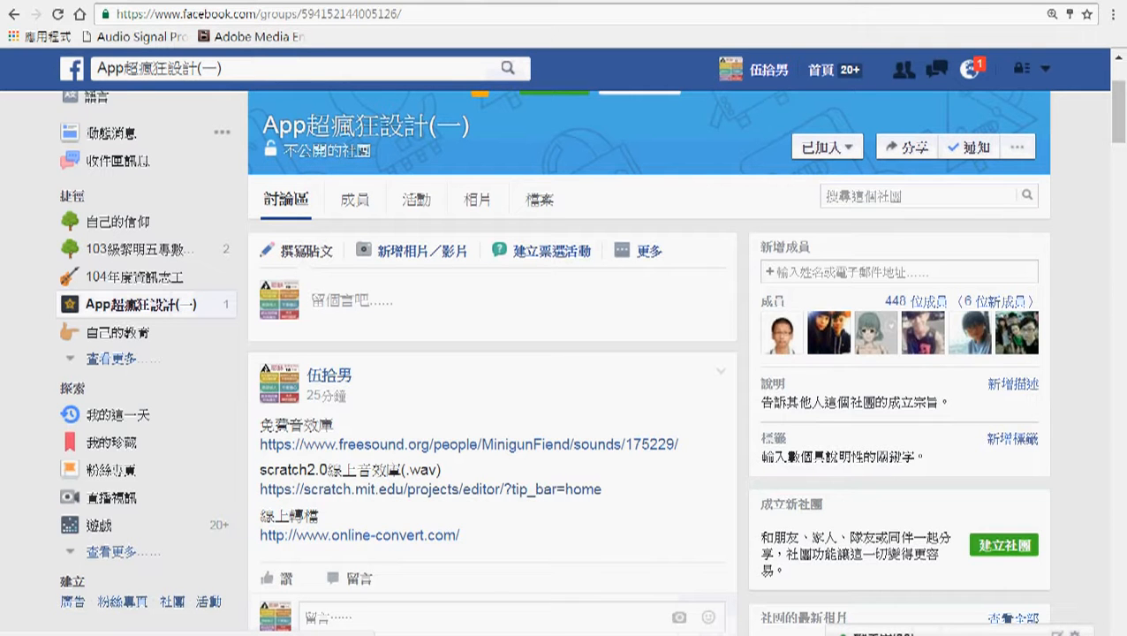
{"action": "left_click", "coordinate": [696, 1]}
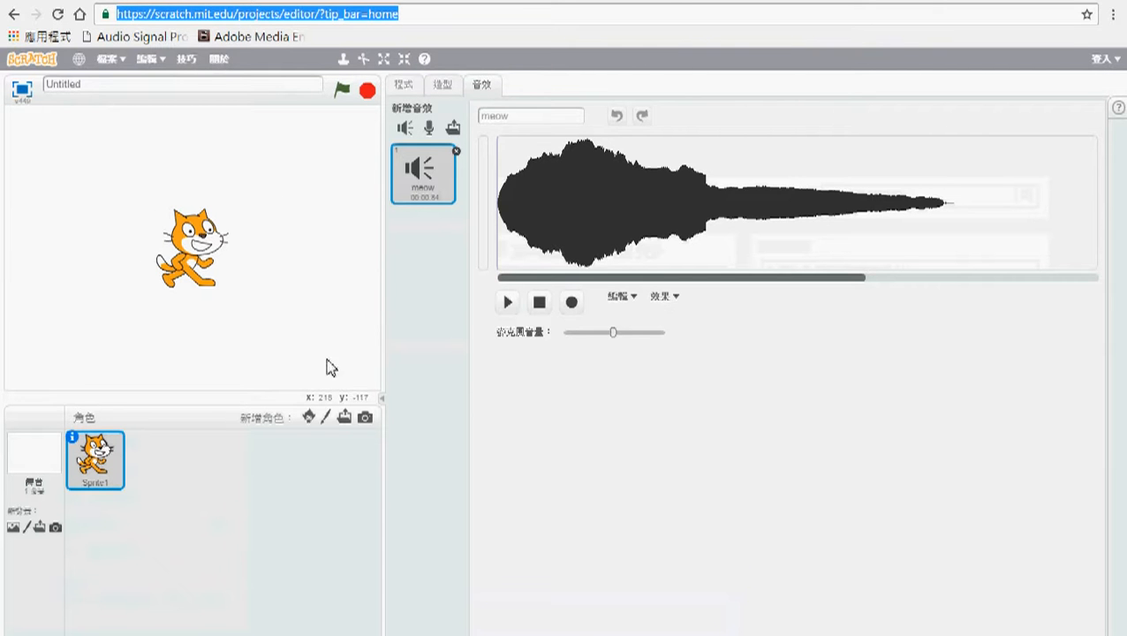
{"action": "left_click", "coordinate": [485, 90]}
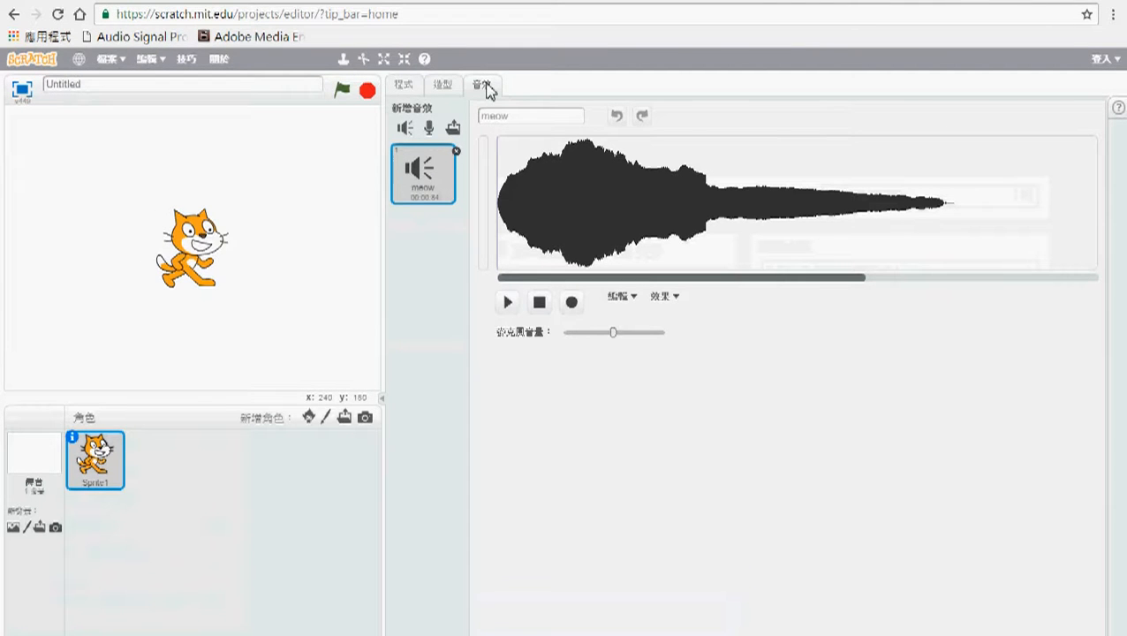
{"action": "left_click", "coordinate": [405, 130]}
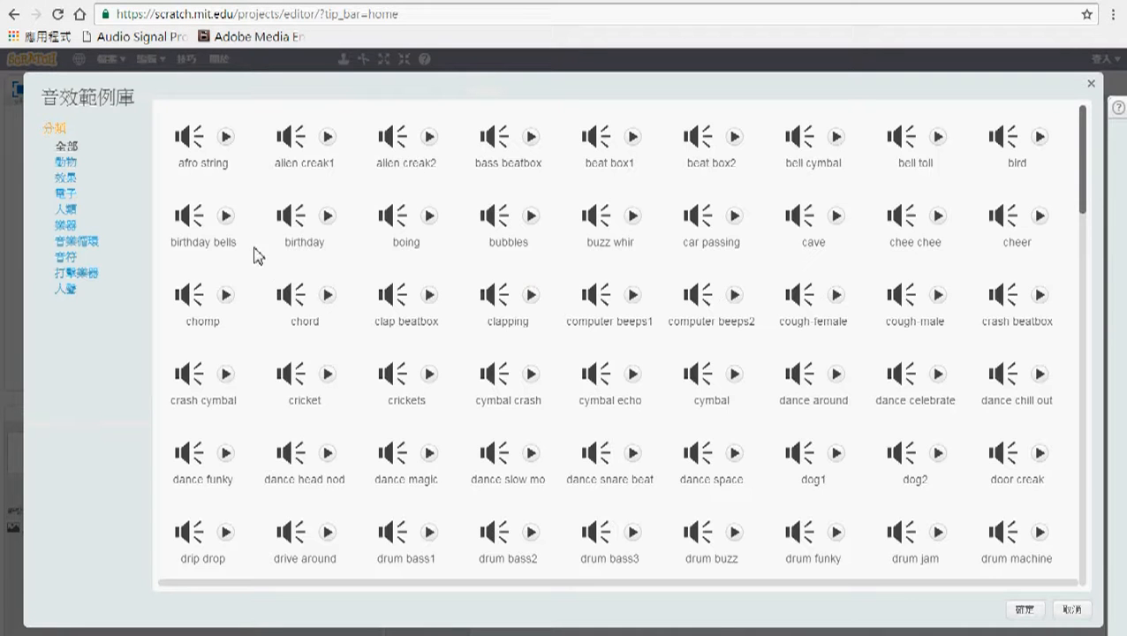
Preview the horse and meow sounds in the library's animal category and add the rooster sound to Sprite1.
{"action": "left_click", "coordinate": [66, 163]}
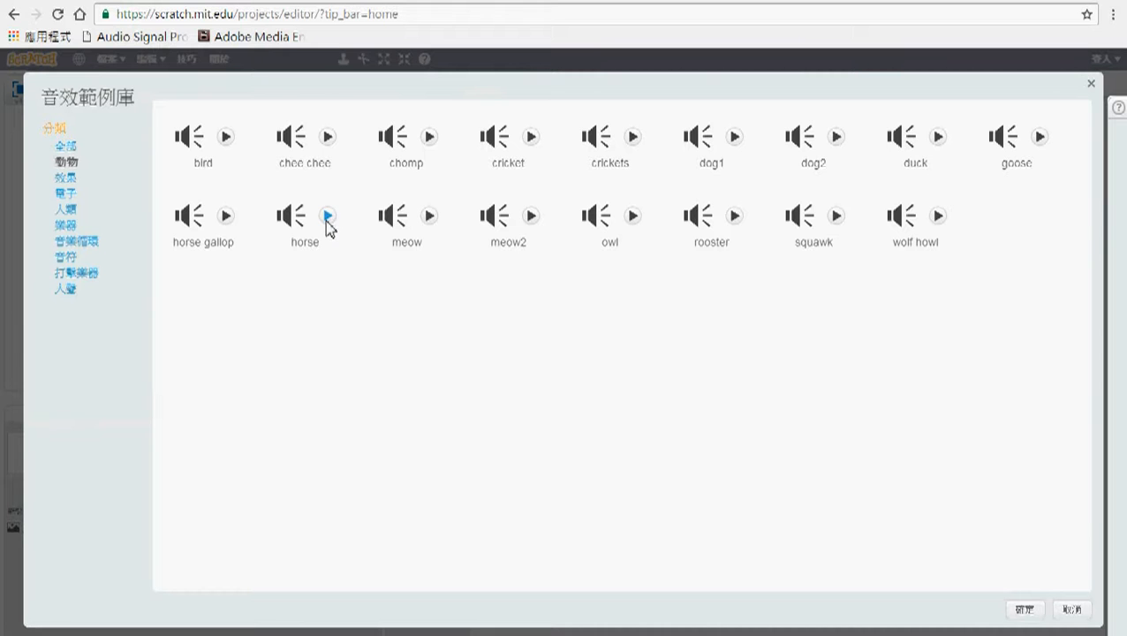
{"action": "left_click", "coordinate": [328, 216]}
{"action": "left_click", "coordinate": [430, 216]}
{"action": "left_click", "coordinate": [712, 240]}
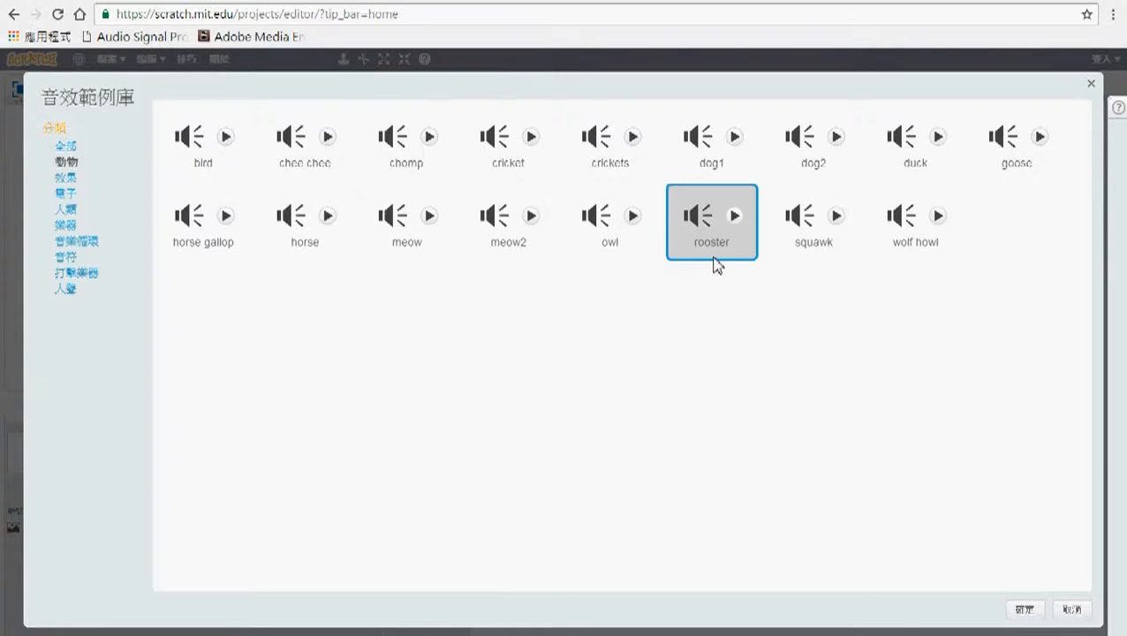
{"action": "left_click", "coordinate": [1024, 610]}
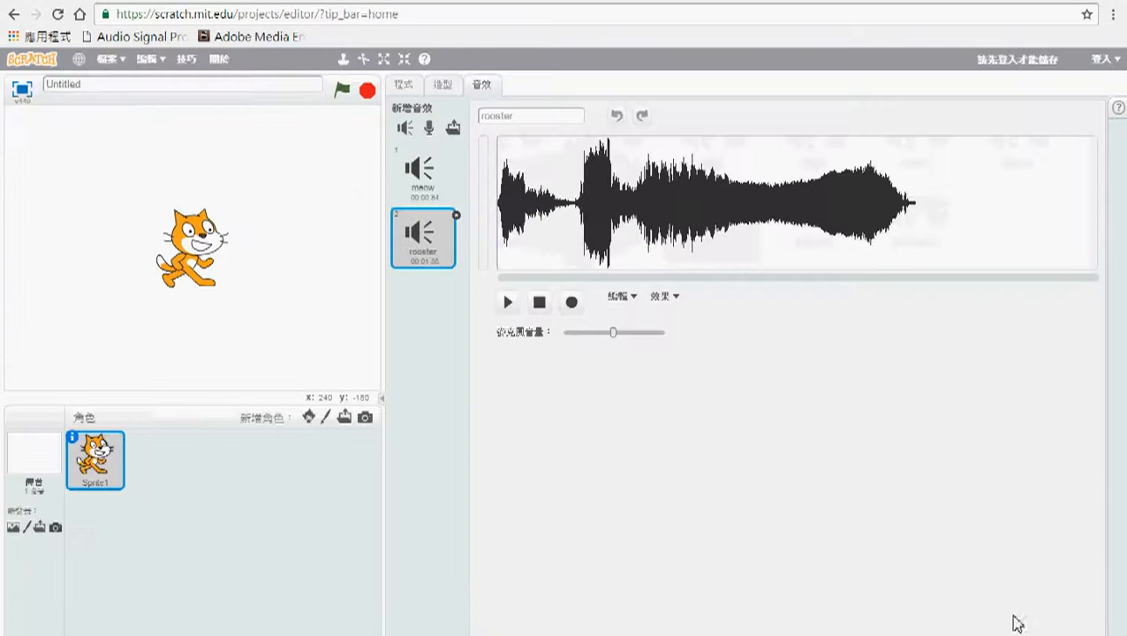
Save the rooster sound to the downloads folder as a WAVE audio file named rooster.
{"action": "right_click", "coordinate": [431, 238]}
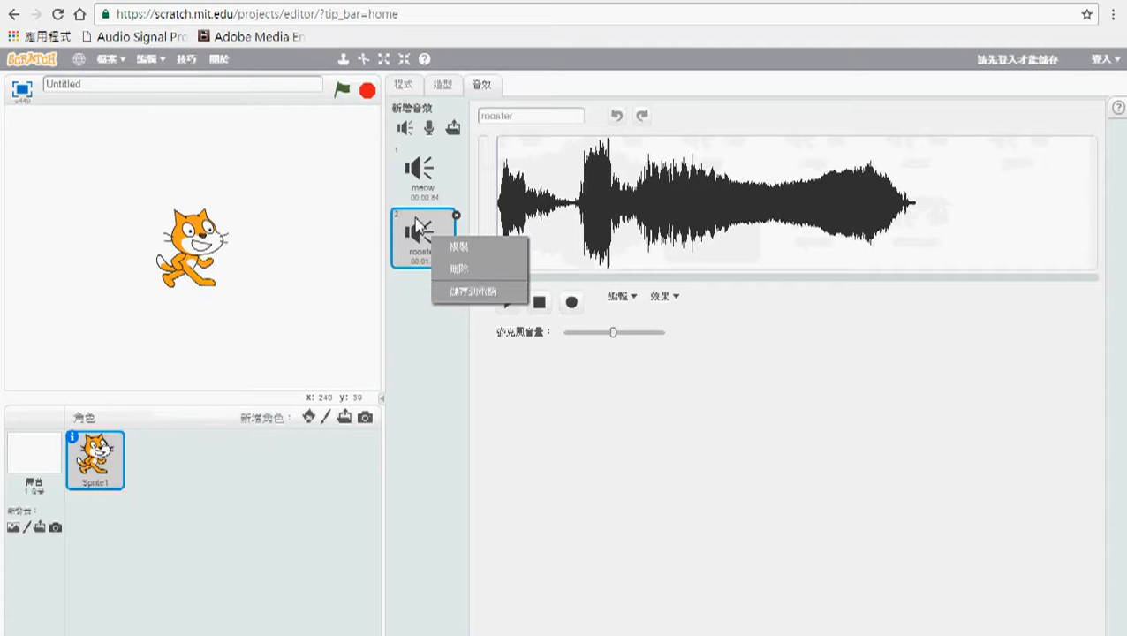
{"action": "left_click", "coordinate": [460, 292]}
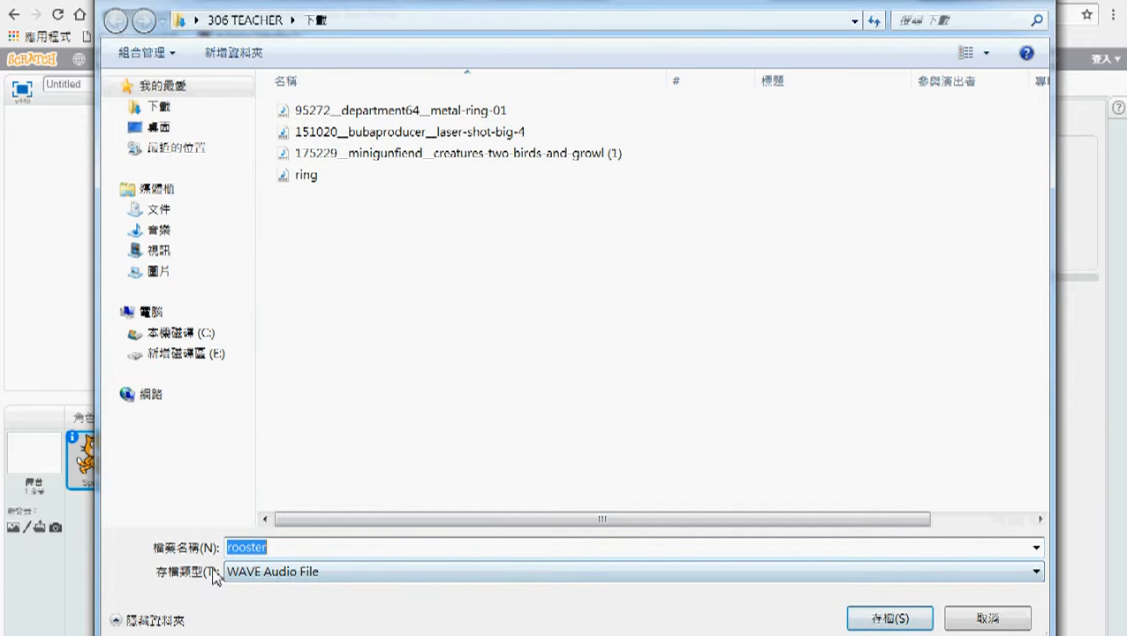
{"action": "left_click", "coordinate": [893, 620]}
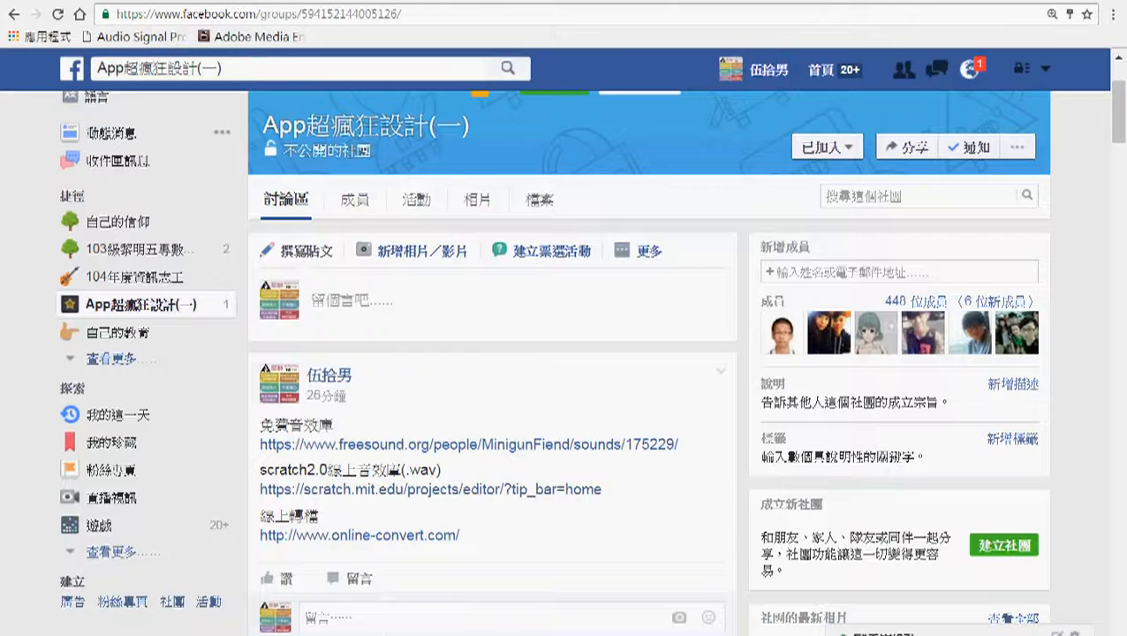
Go to online-convert.com from the Facebook group post and open its audio converter with MP3 as the target format.
{"action": "left_click", "coordinate": [355, 536]}
{"action": "left_click", "coordinate": [13, 14]}
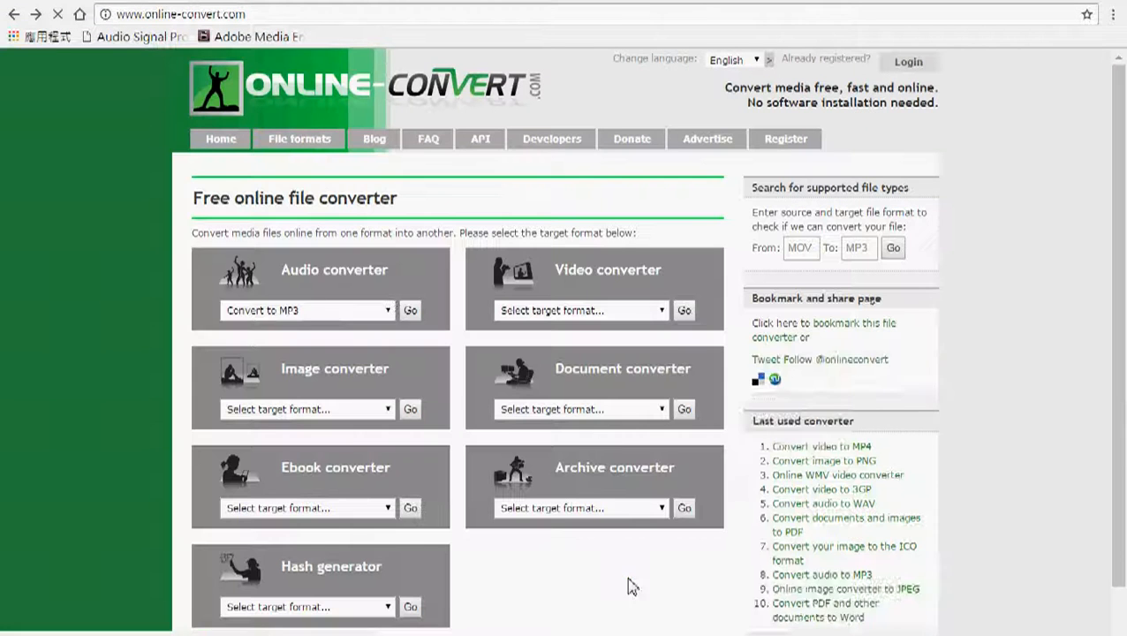
{"action": "left_click", "coordinate": [389, 313]}
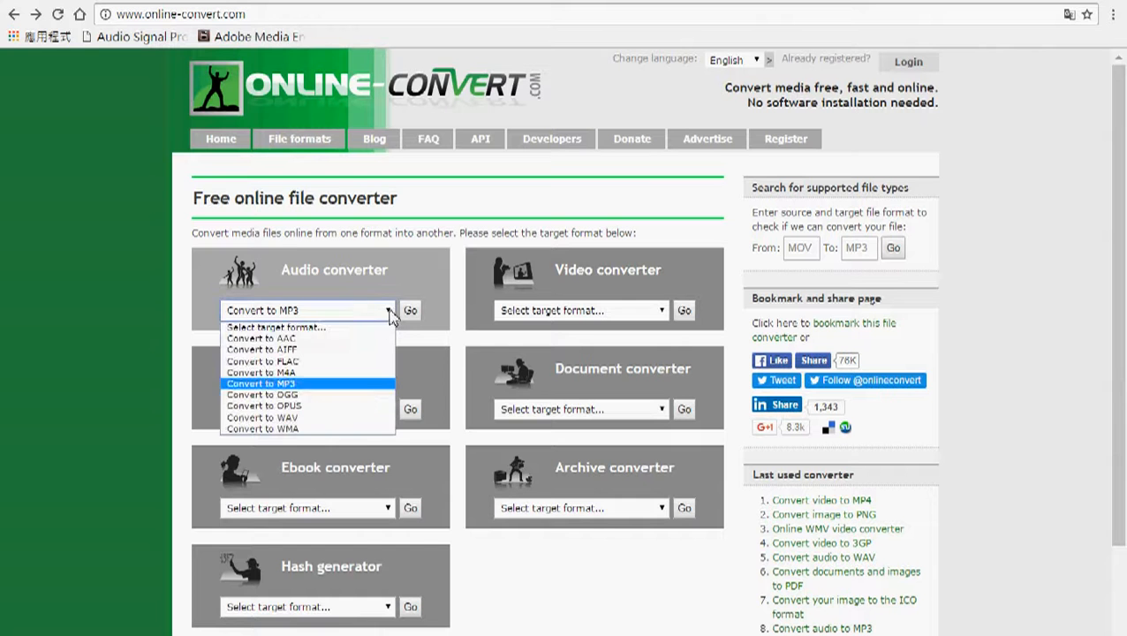
{"action": "left_click", "coordinate": [360, 386]}
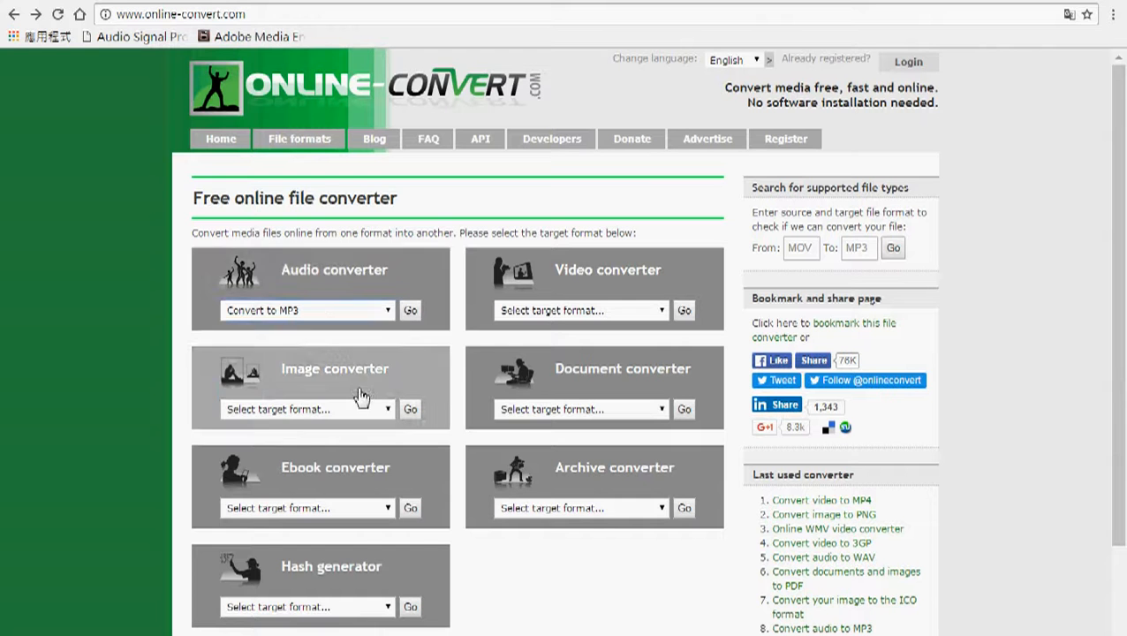
{"action": "left_click", "coordinate": [410, 312]}
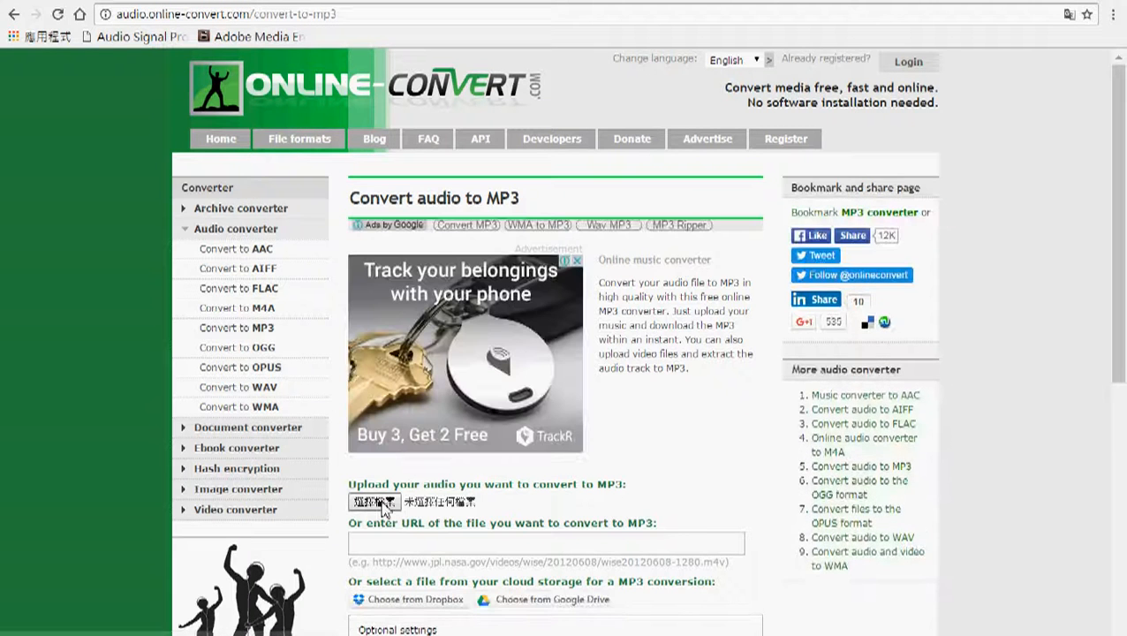
Choose rooster.wav from the downloads folder as the audio to upload, previewing its sound first.
{"action": "left_click", "coordinate": [375, 502]}
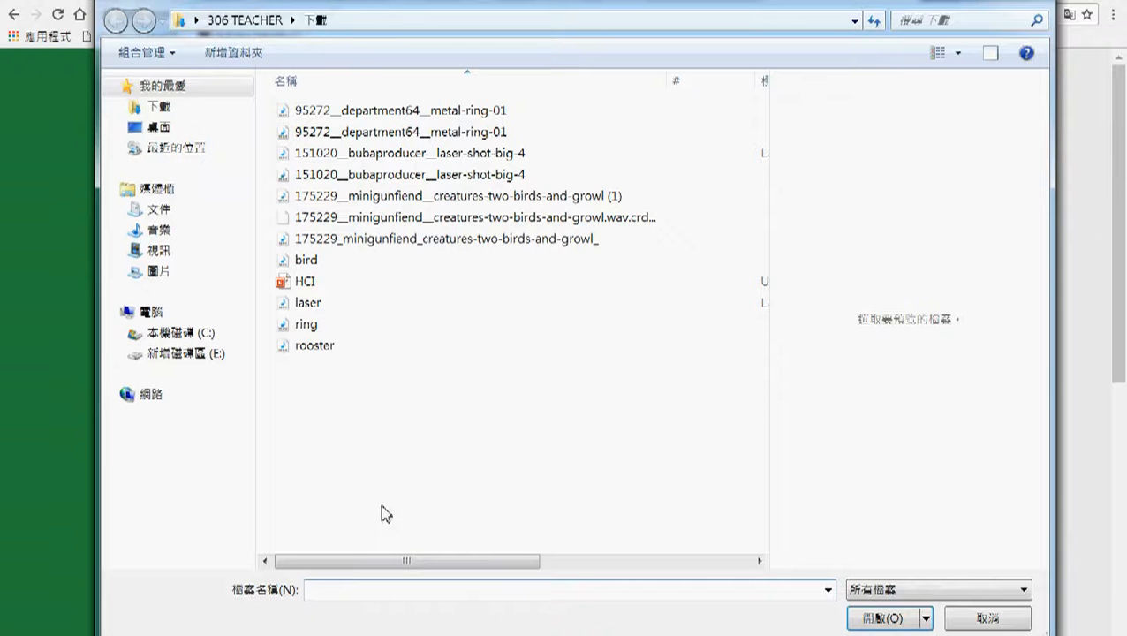
{"action": "left_click", "coordinate": [317, 350]}
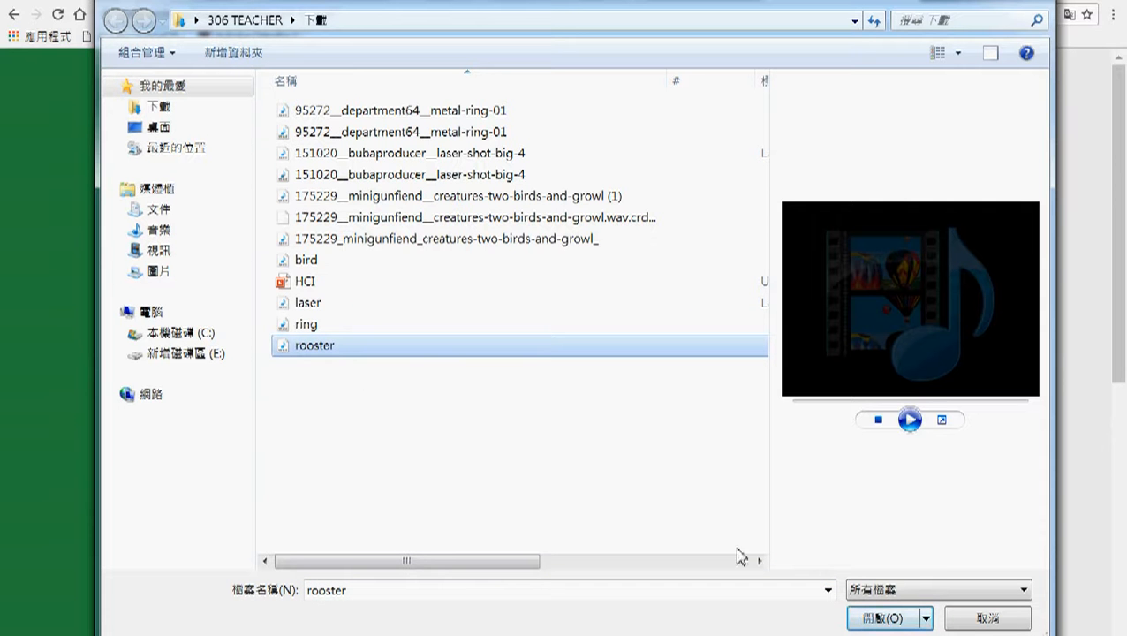
{"action": "left_click", "coordinate": [910, 420]}
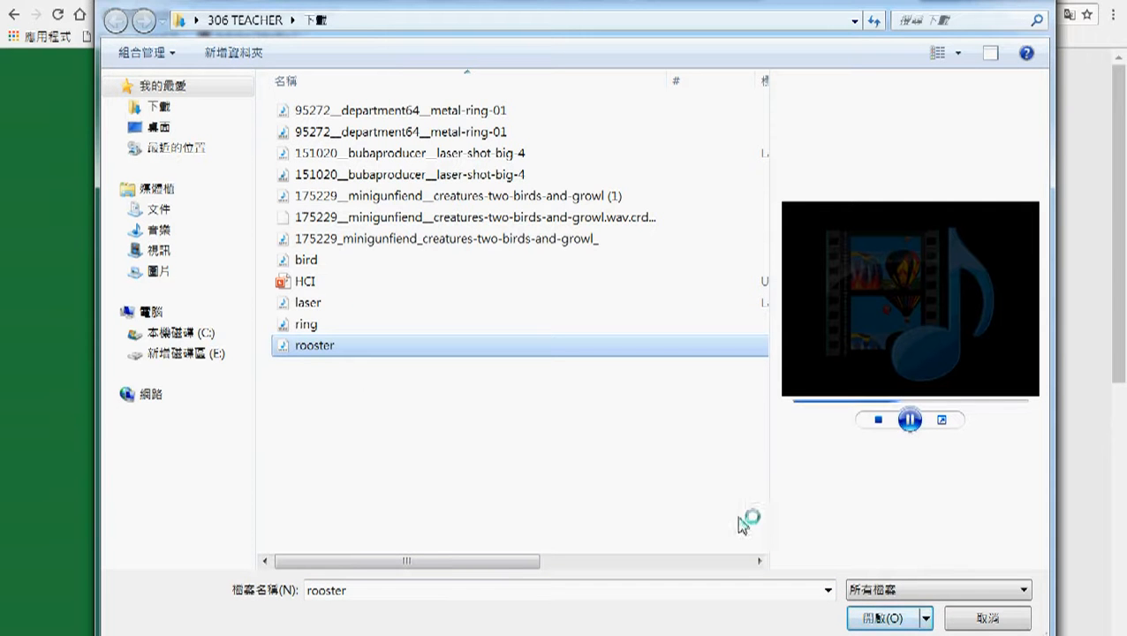
{"action": "left_click", "coordinate": [888, 618]}
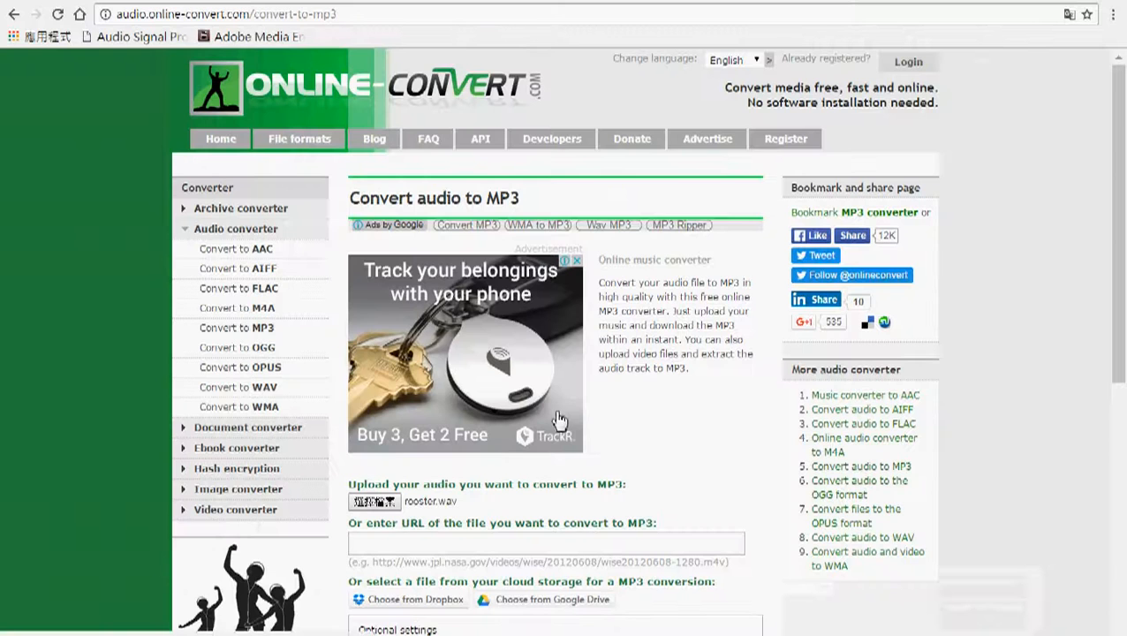
Convert the uploaded rooster.wav to MP3 with the optional settings left at no change.
{"action": "scroll", "coordinate": [584, 482], "scroll_direction": "down", "scroll_amount": 5}
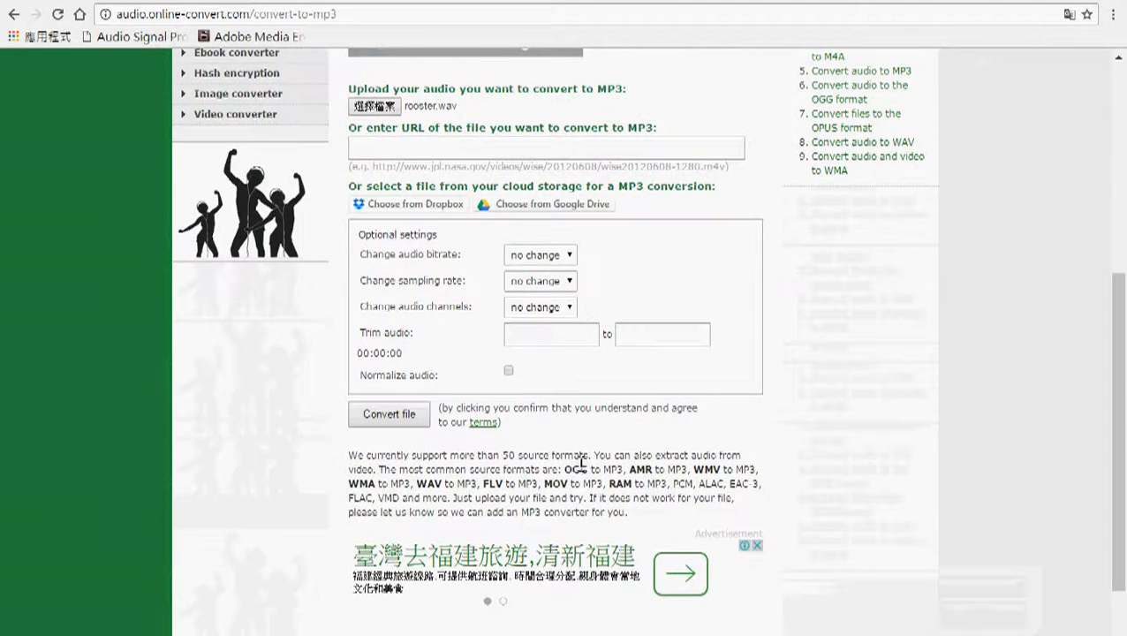
{"action": "scroll", "coordinate": [581, 460], "scroll_direction": "up", "scroll_amount": 1}
{"action": "left_click", "coordinate": [384, 500]}
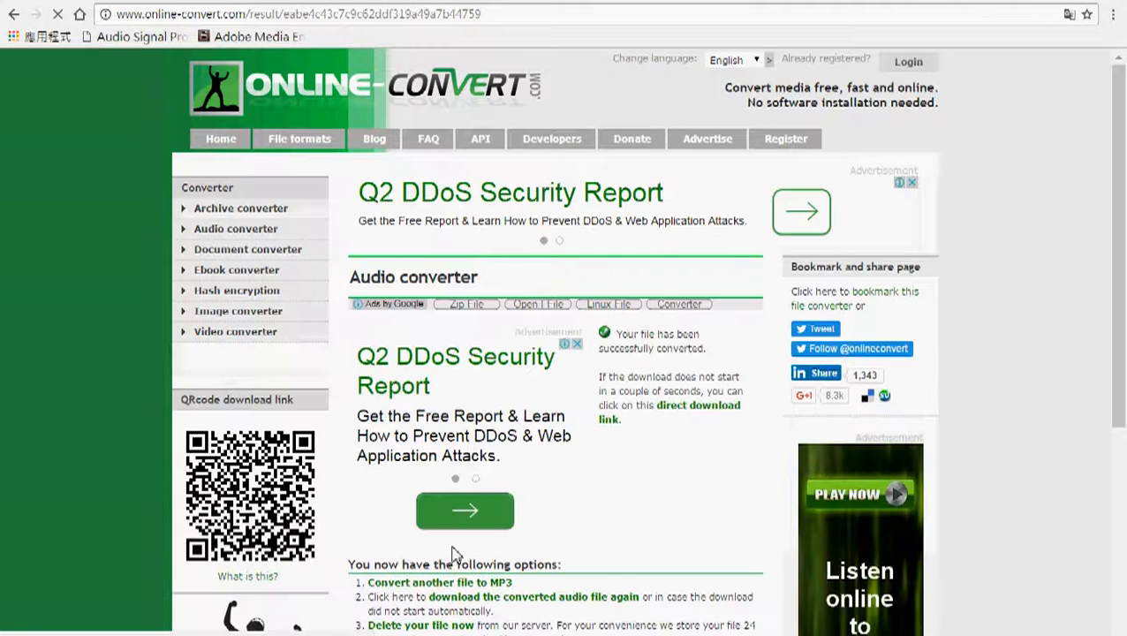
Play the converted rooster MP3 from the downloads folder, close the player and return to the converter page.
{"action": "mouse_move", "coordinate": [446, 633]}
{"action": "left_click", "coordinate": [530, 579]}
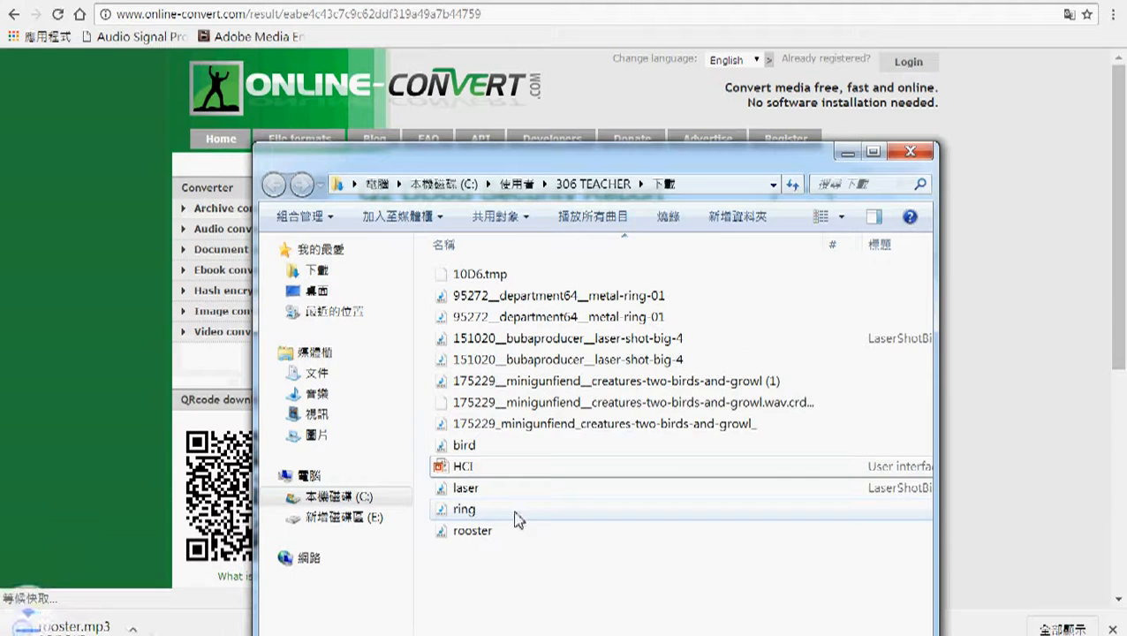
{"action": "mouse_move", "coordinate": [483, 543]}
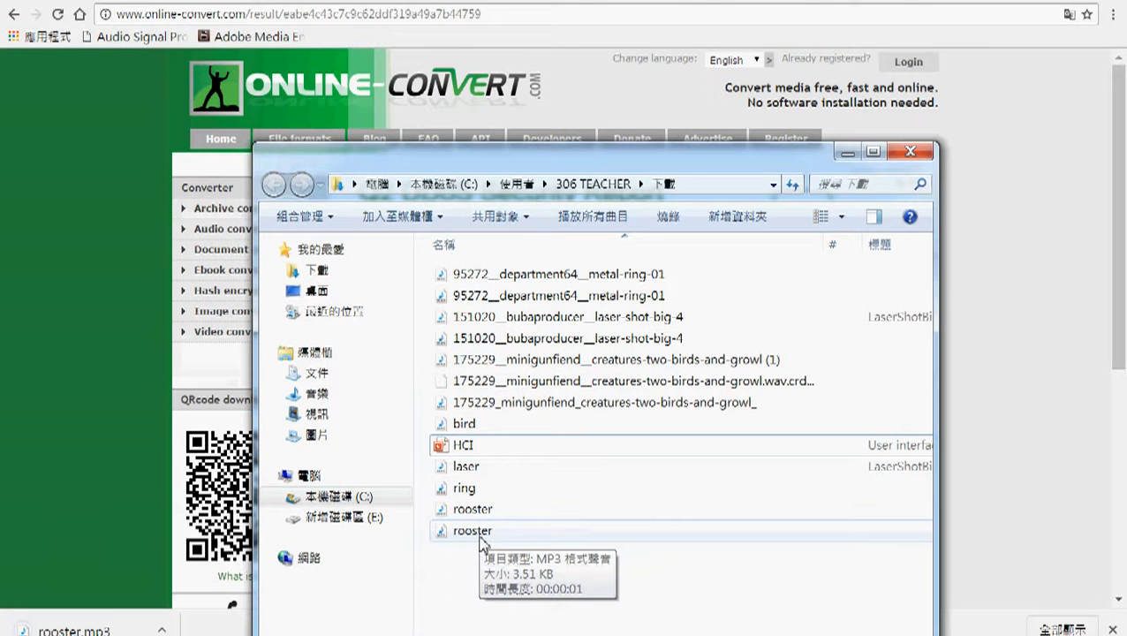
{"action": "left_click", "coordinate": [482, 540]}
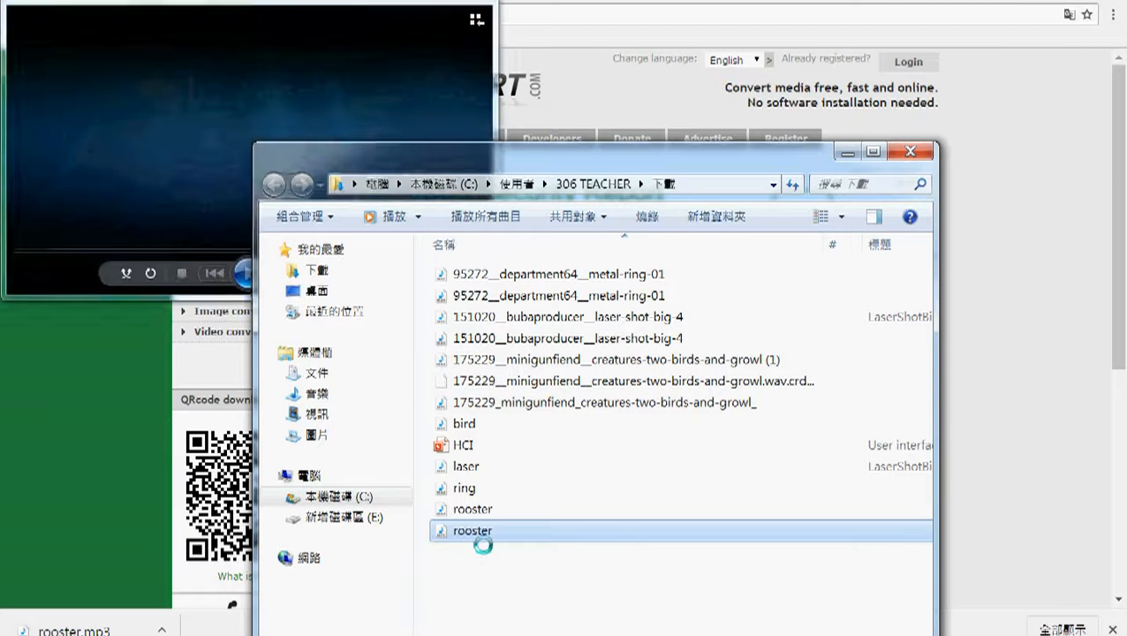
{"action": "left_click", "coordinate": [470, 2]}
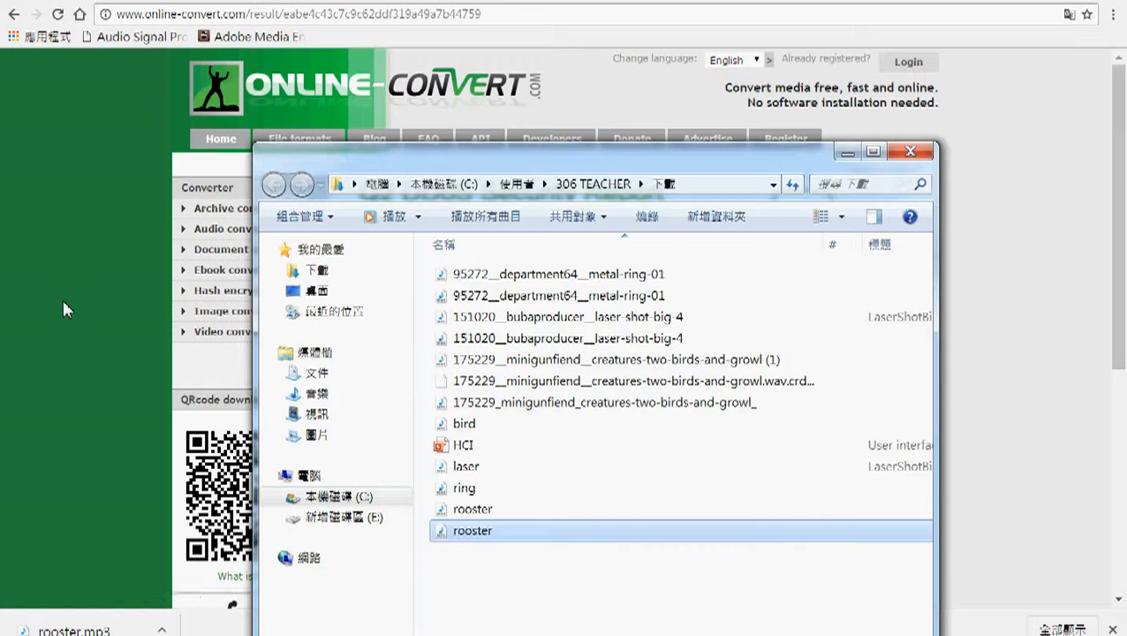
{"action": "left_click", "coordinate": [69, 247]}
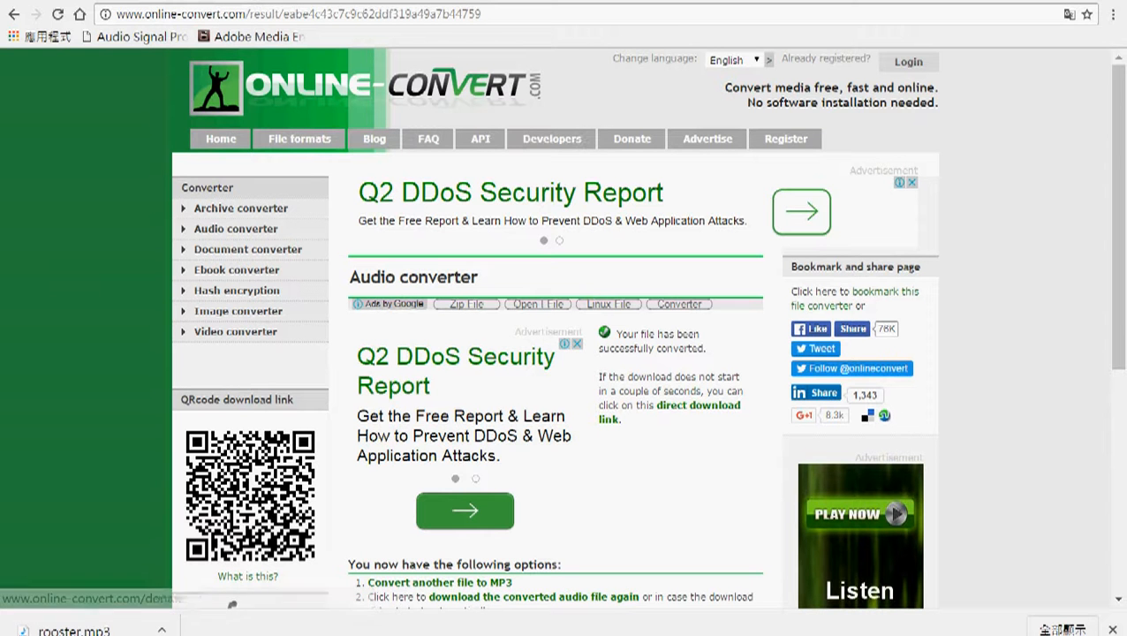
Switch to the App Inventor project and add a call to wall.Start as the first block inside bomb1.EdgeReached.
{"action": "left_click", "coordinate": [115, 2]}
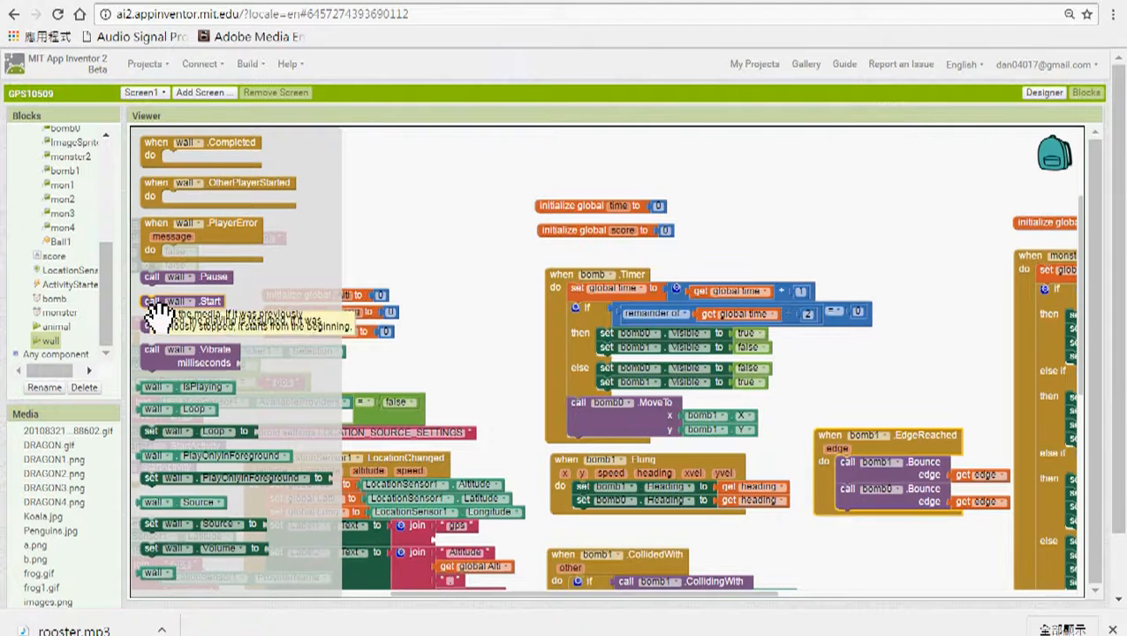
{"action": "left_click_drag", "start_coordinate": [152, 303], "coordinate": [858, 473]}
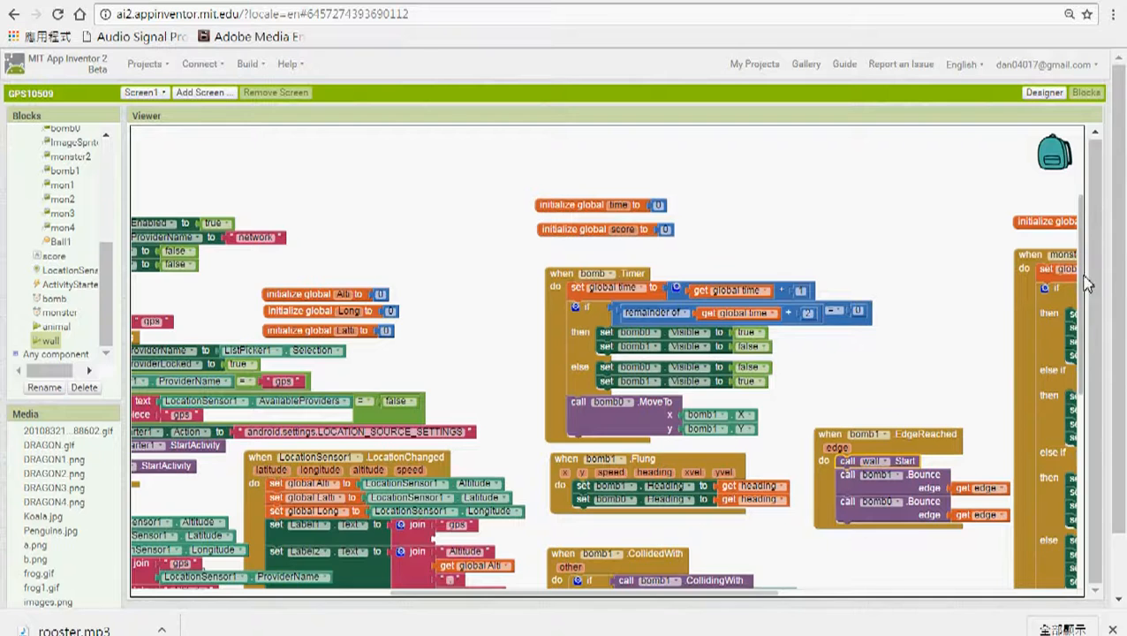
In bomb1.CollidedWith, add a call to animal.Start after the score update in the mon1 collision branch.
{"action": "scroll", "coordinate": [1069, 406], "scroll_direction": "down", "scroll_amount": 5}
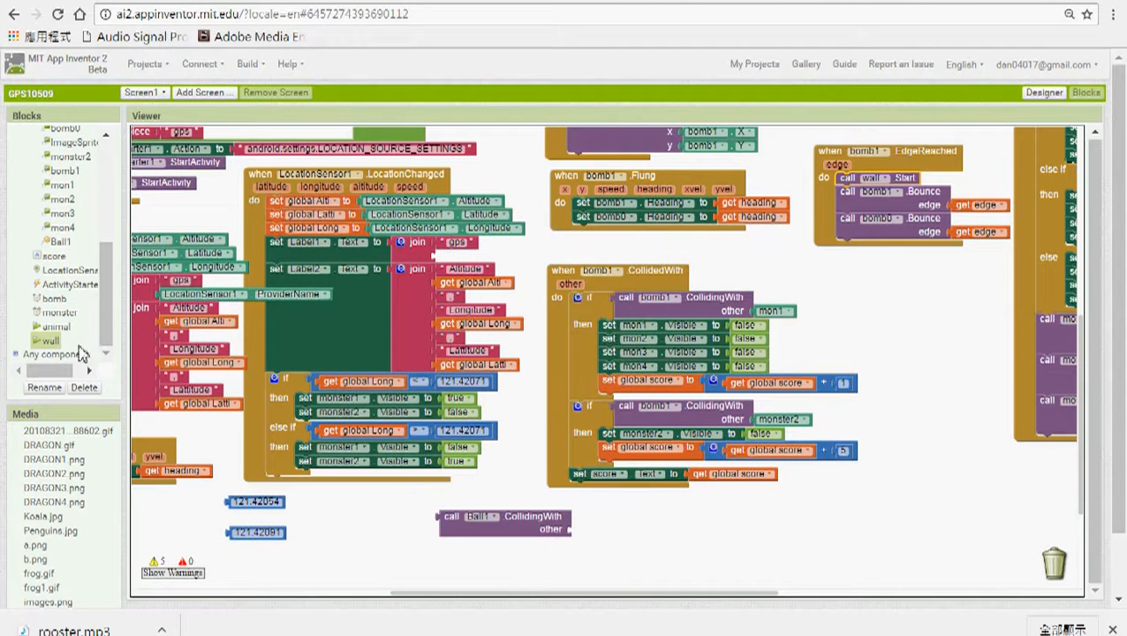
{"action": "left_click", "coordinate": [35, 327]}
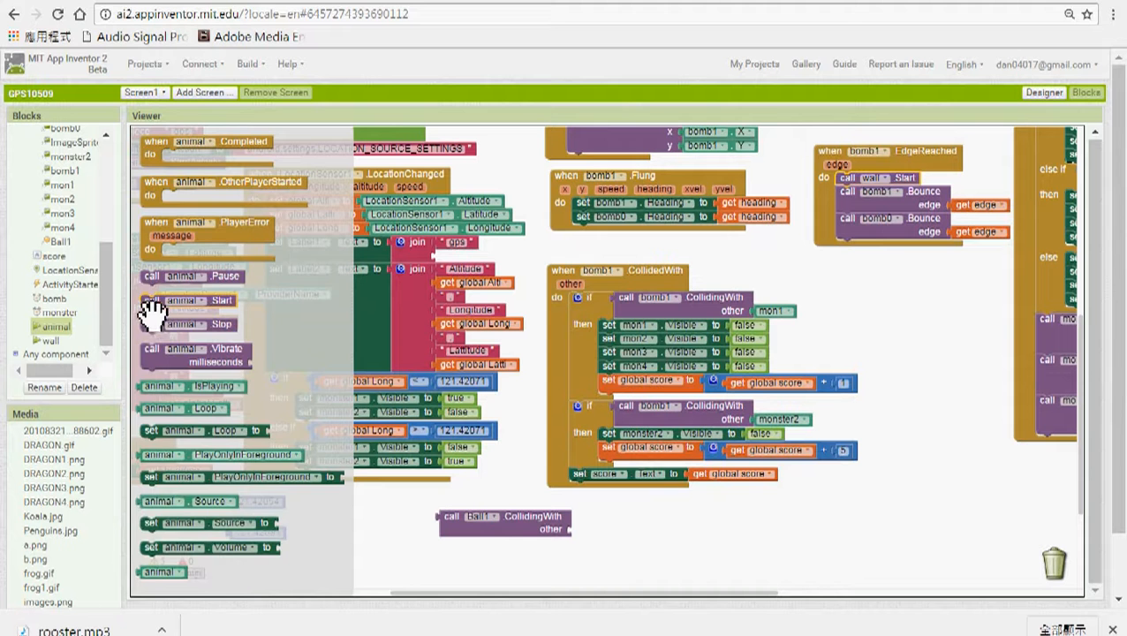
{"action": "left_click_drag", "start_coordinate": [159, 309], "coordinate": [762, 455]}
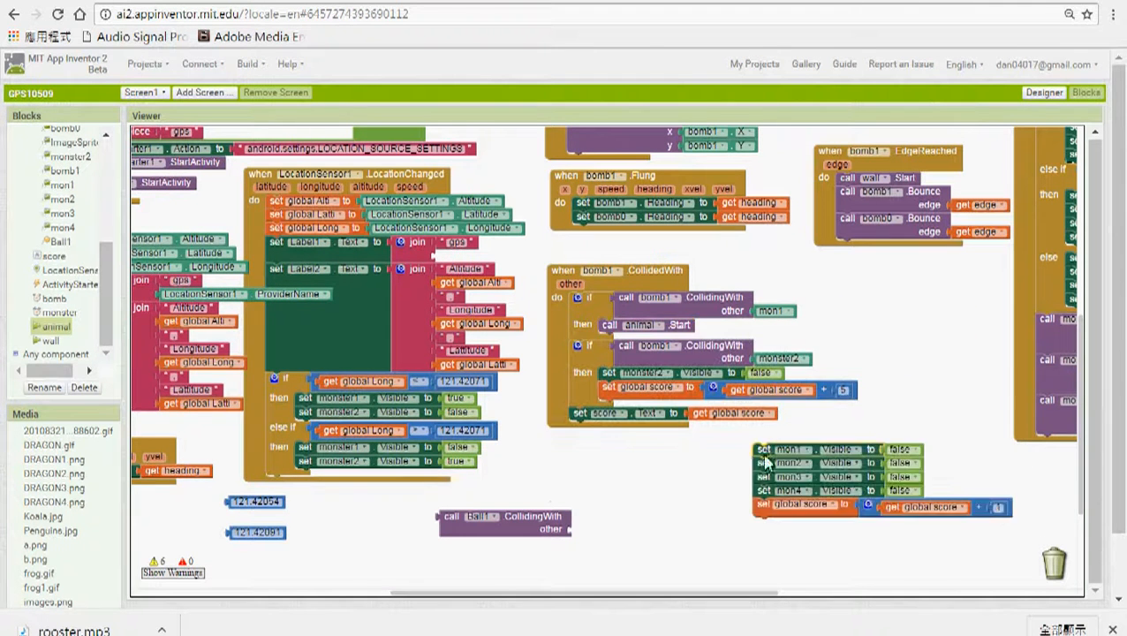
{"action": "left_click_drag", "start_coordinate": [608, 327], "coordinate": [775, 534]}
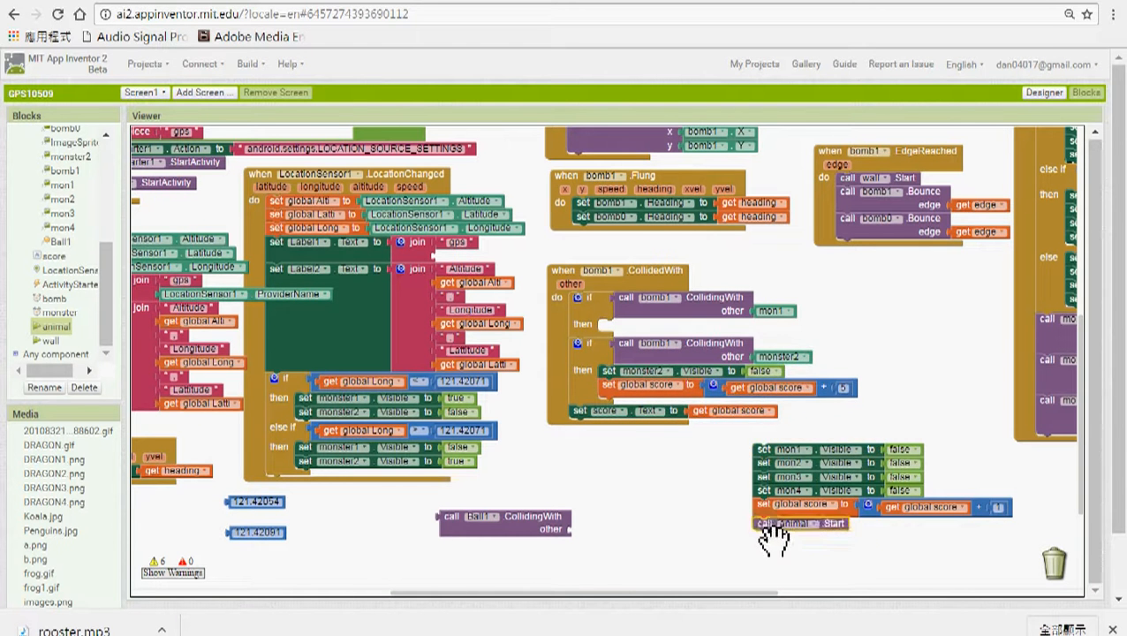
{"action": "left_click_drag", "start_coordinate": [771, 455], "coordinate": [622, 334]}
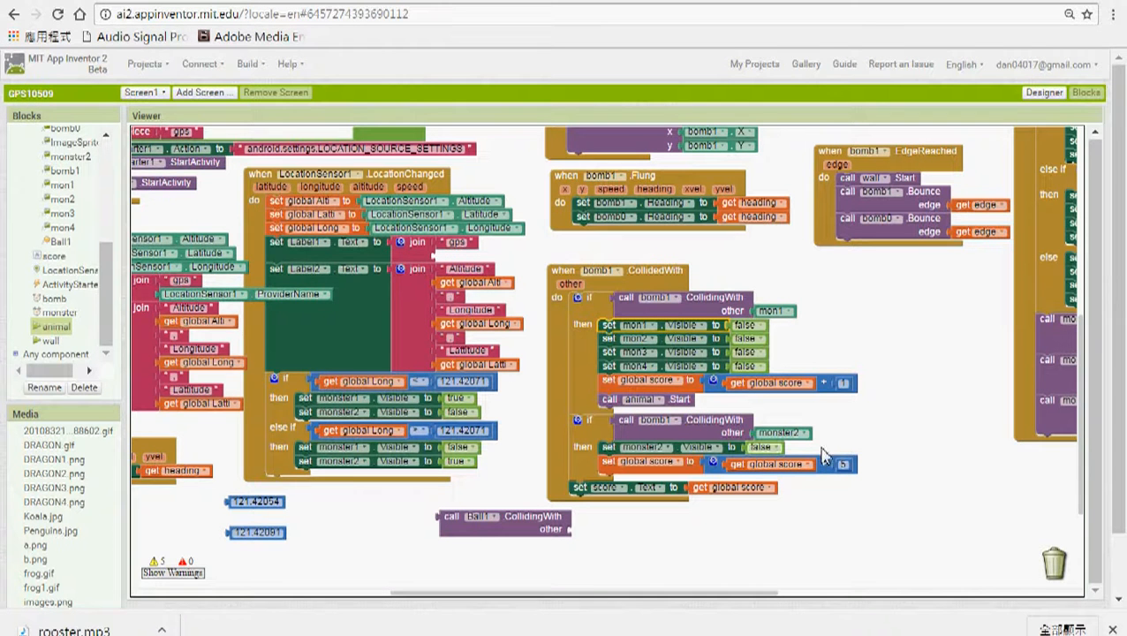
Add a call to animal.Start at the end of the monster2 collision branch and move the loose Ball1.CollidingWith block clear of the event block.
{"action": "left_click", "coordinate": [40, 334]}
{"action": "left_click_drag", "start_coordinate": [151, 322], "coordinate": [606, 495]}
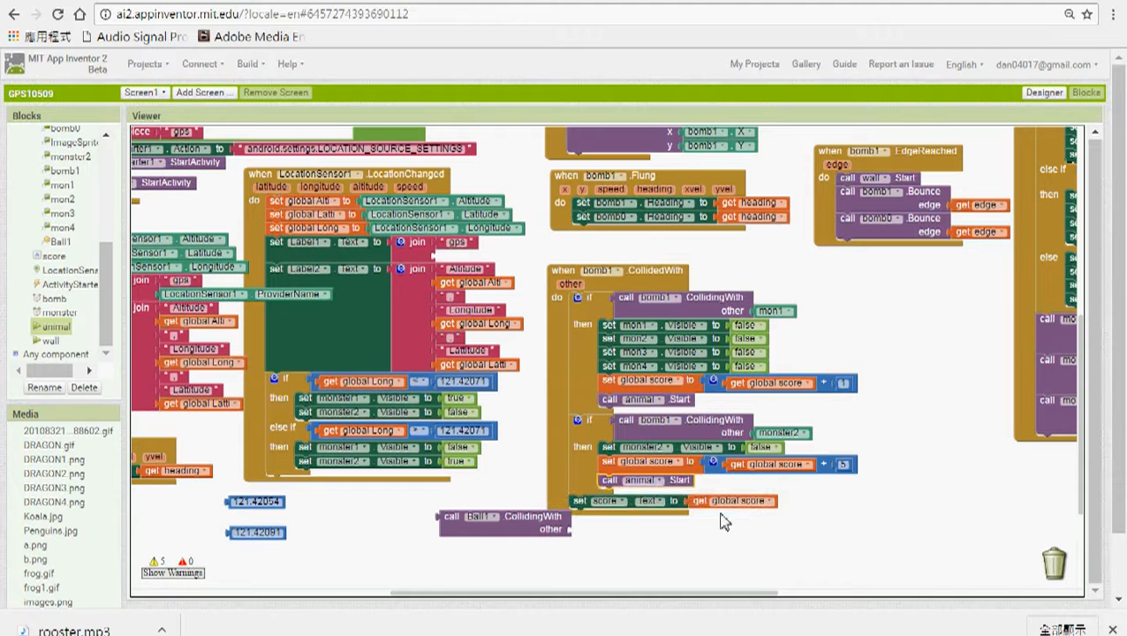
{"action": "left_click_drag", "start_coordinate": [468, 541], "coordinate": [398, 560]}
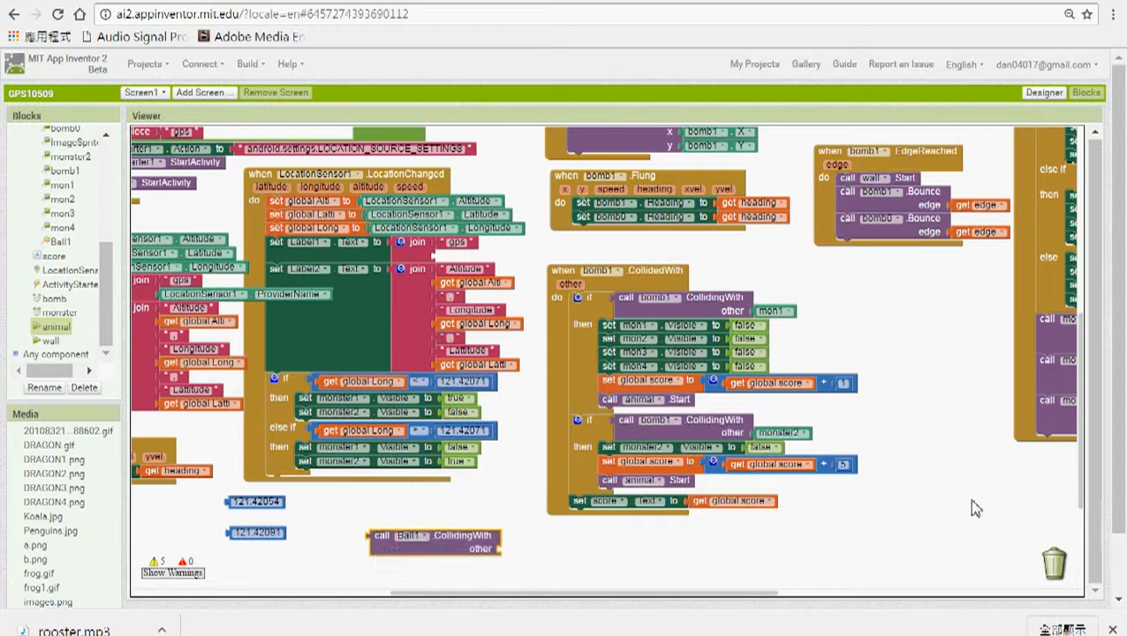